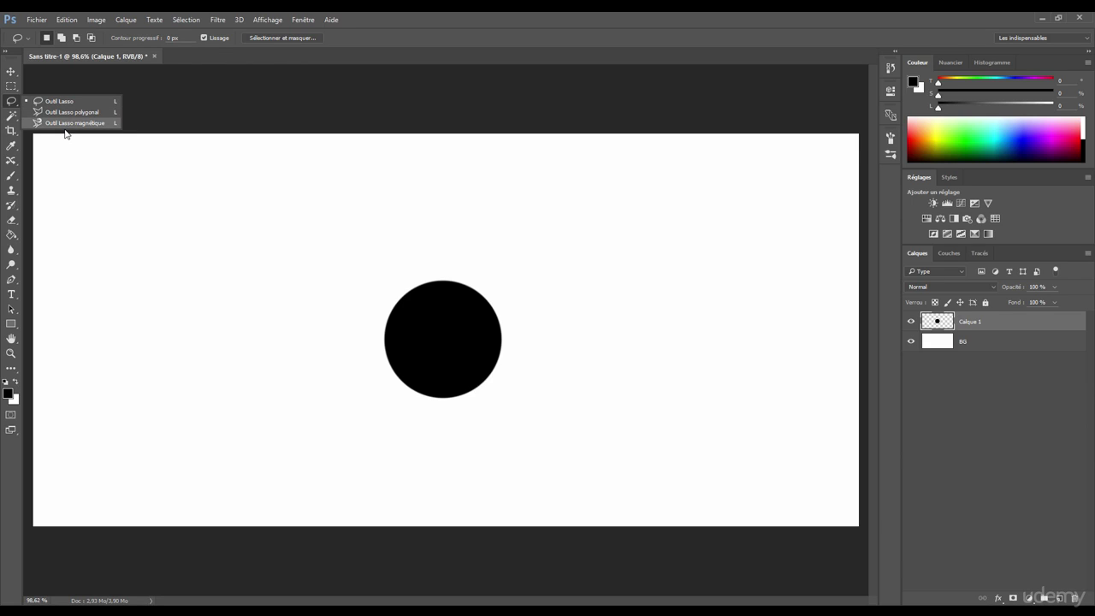
- Outline a freehand area left of the black circle with the Lasso tool and deselect it
click(66, 134)
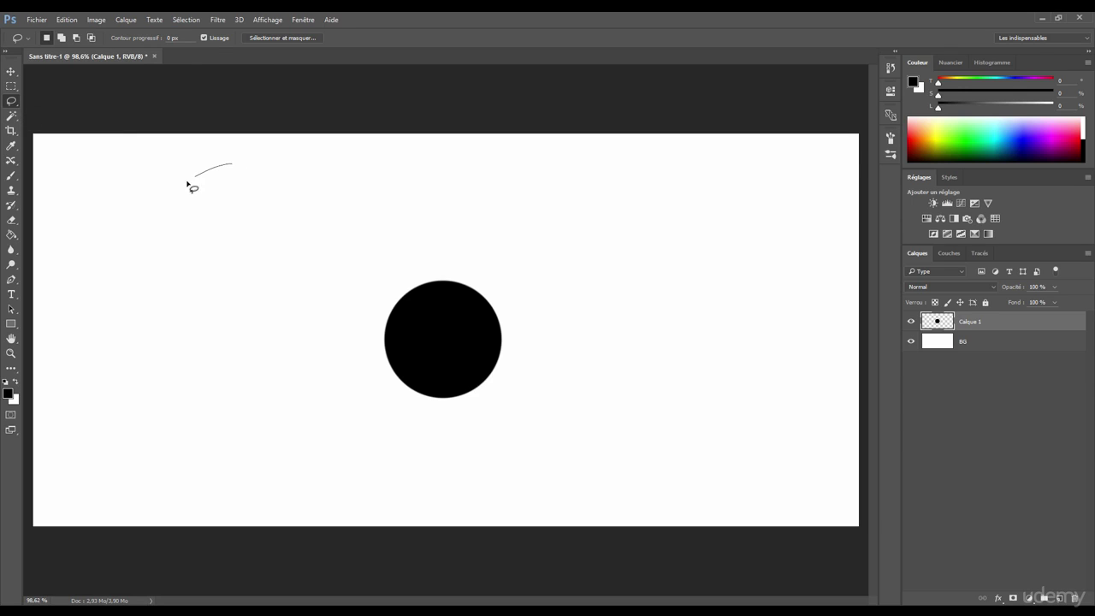
mouse_move(277, 329)
mouse_down()
mouse_move(407, 246)
mouse_move(362, 199)
mouse_move(278, 224)
mouse_move(244, 182)
mouse_up()
key(ctrl+d)
- Draw a freehand Lasso selection above and left of the circle, modify it with added, subtracted and intersected areas, and deselect
mouse_move(167, 242)
mouse_down()
mouse_move(328, 292)
mouse_move(333, 206)
mouse_move(255, 167)
mouse_up()
key(shift)
mouse_move(360, 167)
mouse_down()
mouse_move(328, 259)
mouse_move(370, 176)
mouse_move(360, 168)
mouse_up()
key(alt)
mouse_move(438, 174)
mouse_down()
mouse_move(423, 254)
mouse_move(451, 172)
mouse_move(422, 202)
mouse_up()
key(shift)
mouse_move(288, 362)
mouse_down()
mouse_move(325, 209)
mouse_move(424, 241)
mouse_move(388, 333)
mouse_move(287, 363)
mouse_up()
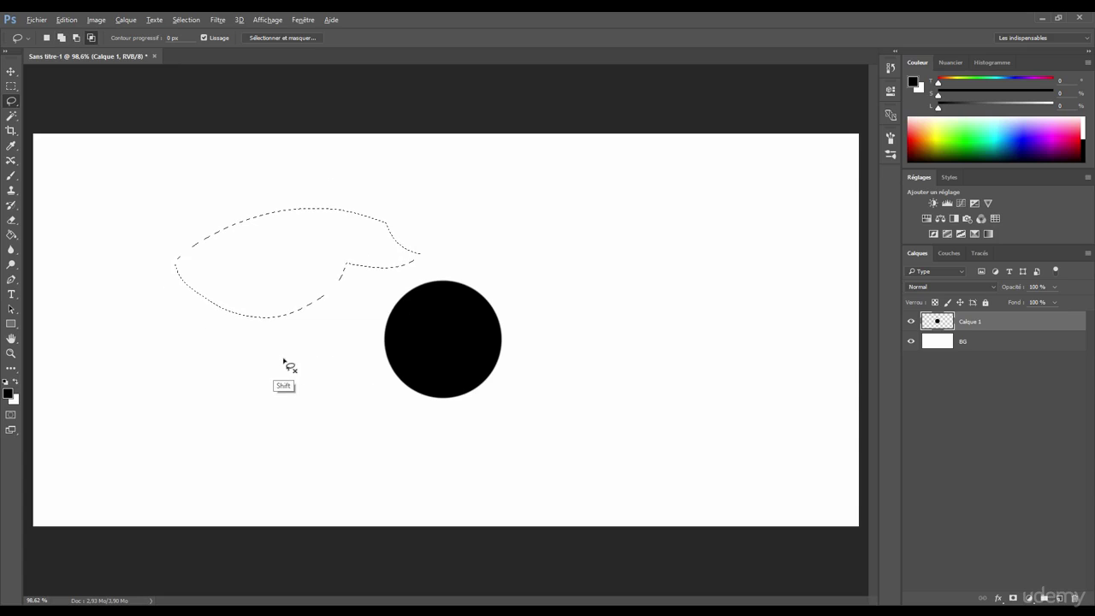
click(224, 262)
- Draw a rounded freehand Lasso selection with Lissage on above and left of the circle, and fill it with black
mouse_move(194, 194)
mouse_down()
mouse_move(152, 200)
mouse_move(153, 293)
mouse_move(249, 236)
mouse_move(189, 187)
mouse_up()
click(173, 219)
mouse_move(200, 203)
mouse_down()
mouse_move(291, 233)
mouse_move(216, 190)
mouse_up()
scroll(254, 220, up, 5)
scroll(284, 249, up, 1)
click(11, 234)
click(269, 249)
- Examine the edge pixels of the filled freehand shape up close, and delete the shape and its selection
scroll(342, 179, up, 3)
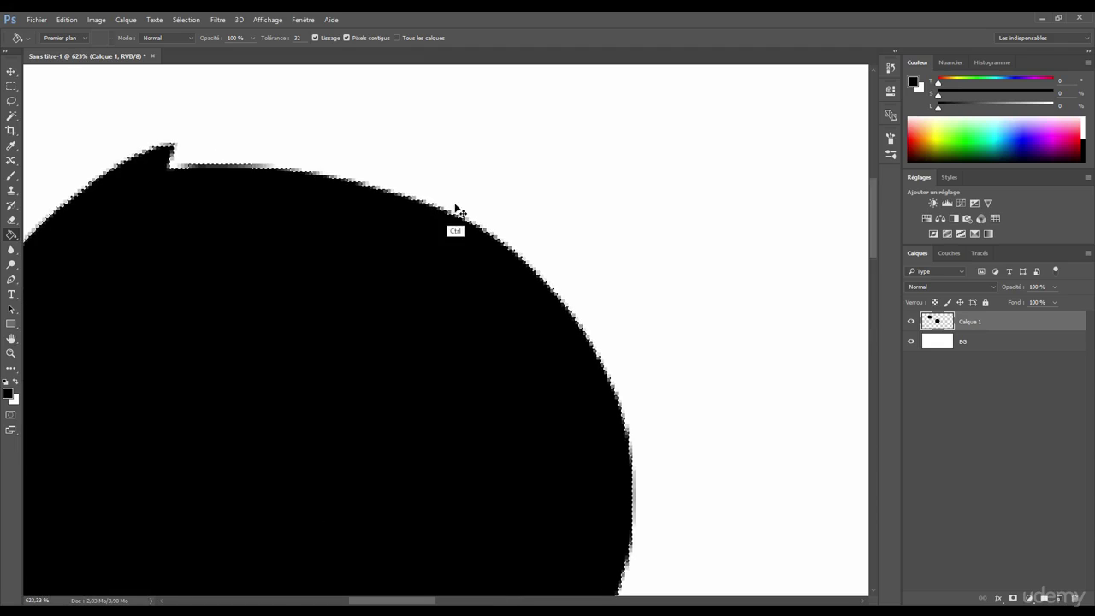
click(12, 100)
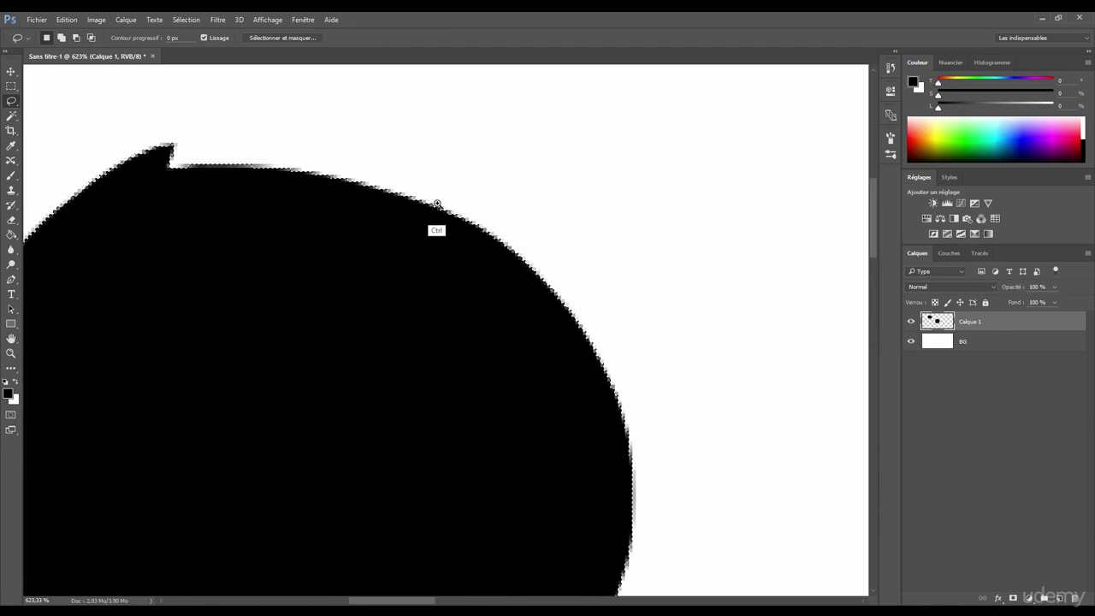
scroll(435, 202, up, 3)
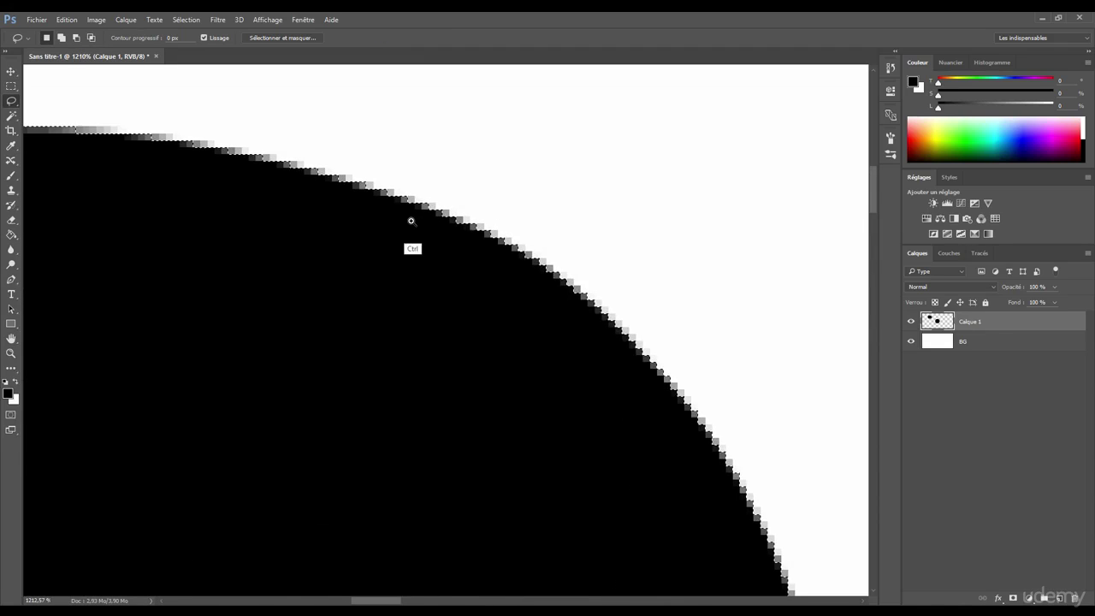
scroll(412, 221, down, 2)
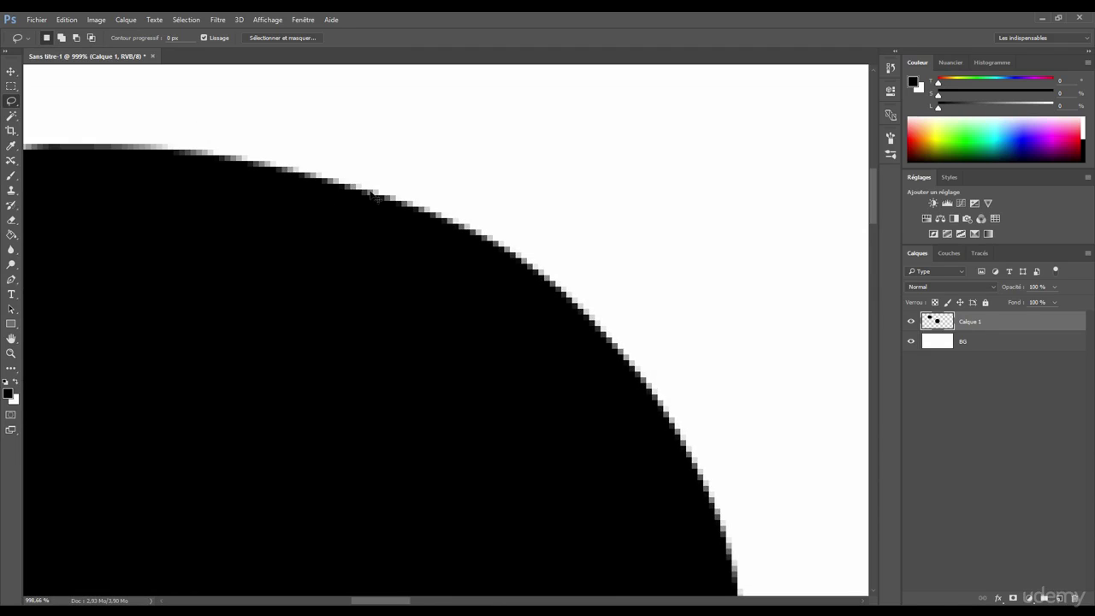
scroll(351, 198, up, 5)
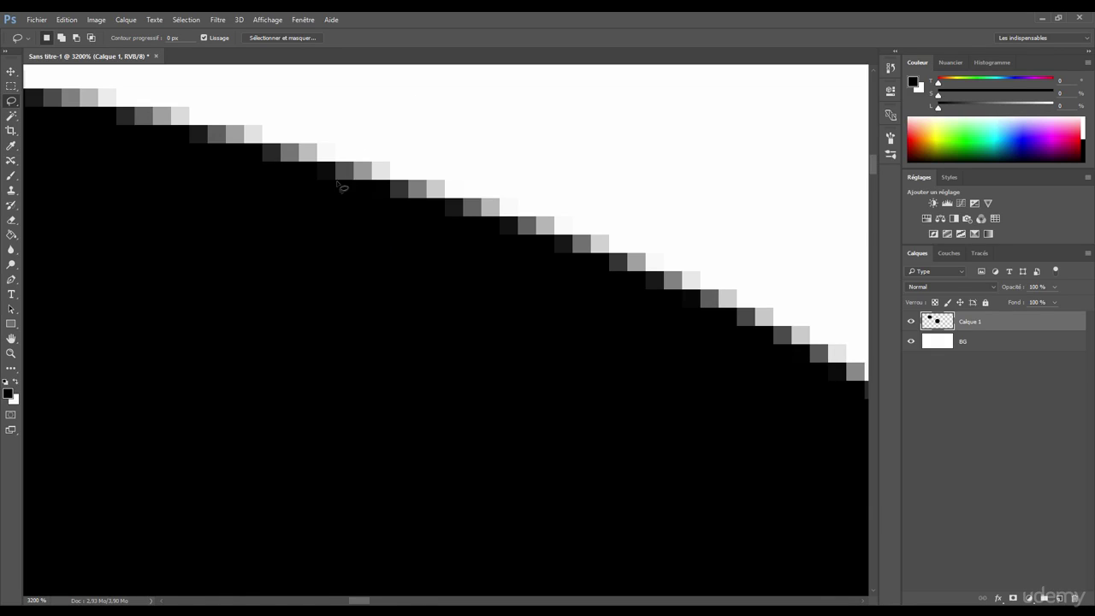
scroll(374, 201, down, 10)
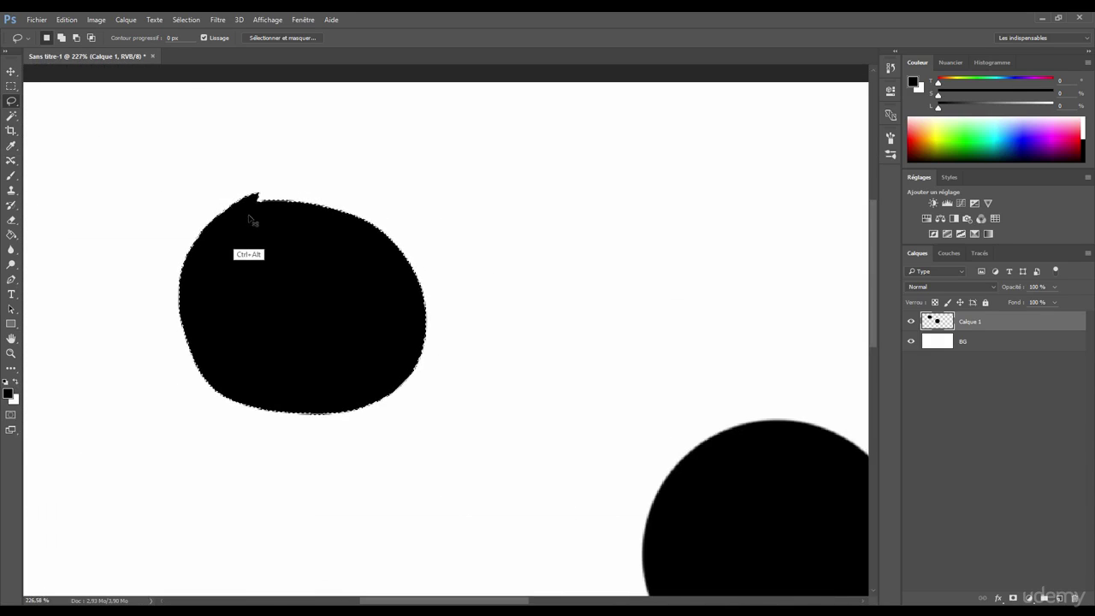
key(Delete)
key(ctrl+d)
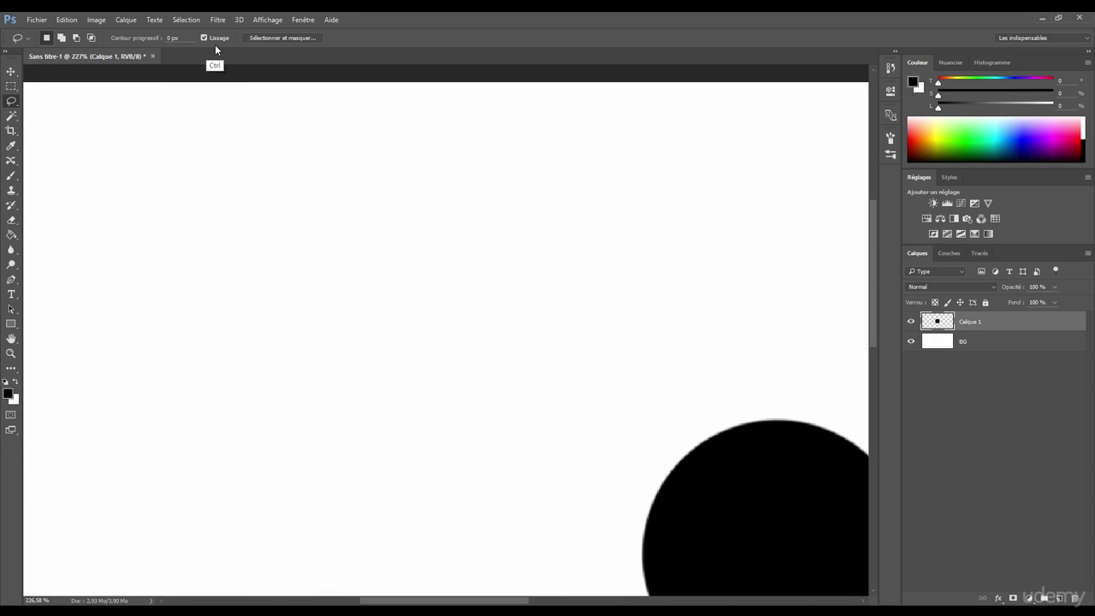
- Turn off Lissage, draw a new rounded Lasso selection above and left of the circle, and fill it with black
mouse_move(271, 207)
mouse_down()
mouse_move(429, 320)
mouse_move(432, 207)
mouse_move(375, 164)
mouse_move(338, 165)
mouse_up()
click(11, 234)
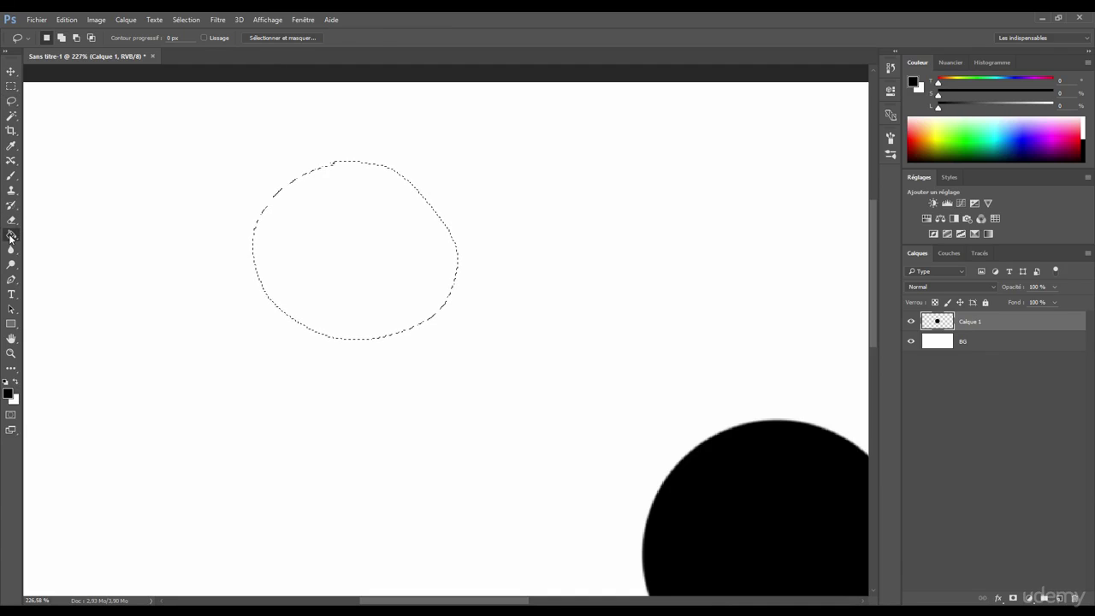
click(354, 245)
- Examine the new shape's edge pixels up close, remove the shape and turn Lissage back on
drag(420, 186, 504, 200)
click(504, 200)
click(11, 100)
click(422, 201)
click(423, 201)
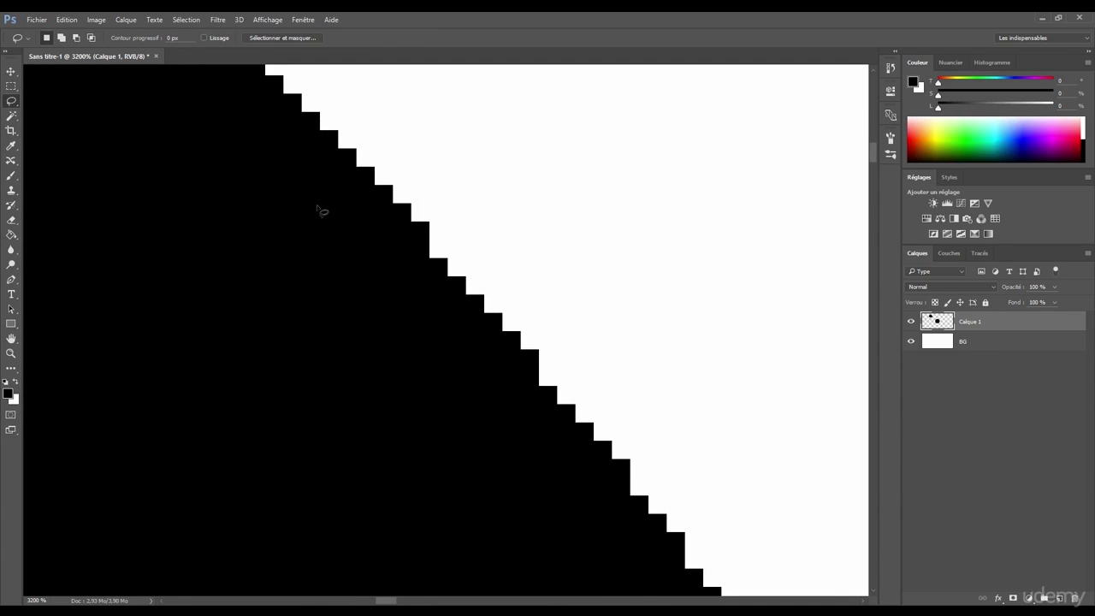
key(ctrl+0)
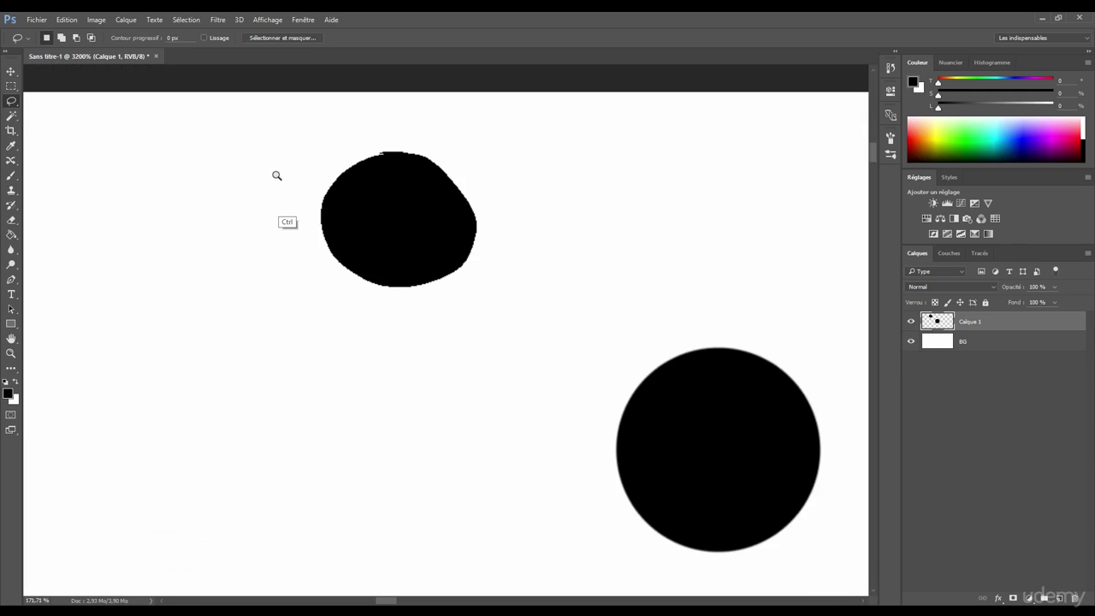
key(ctrl+0)
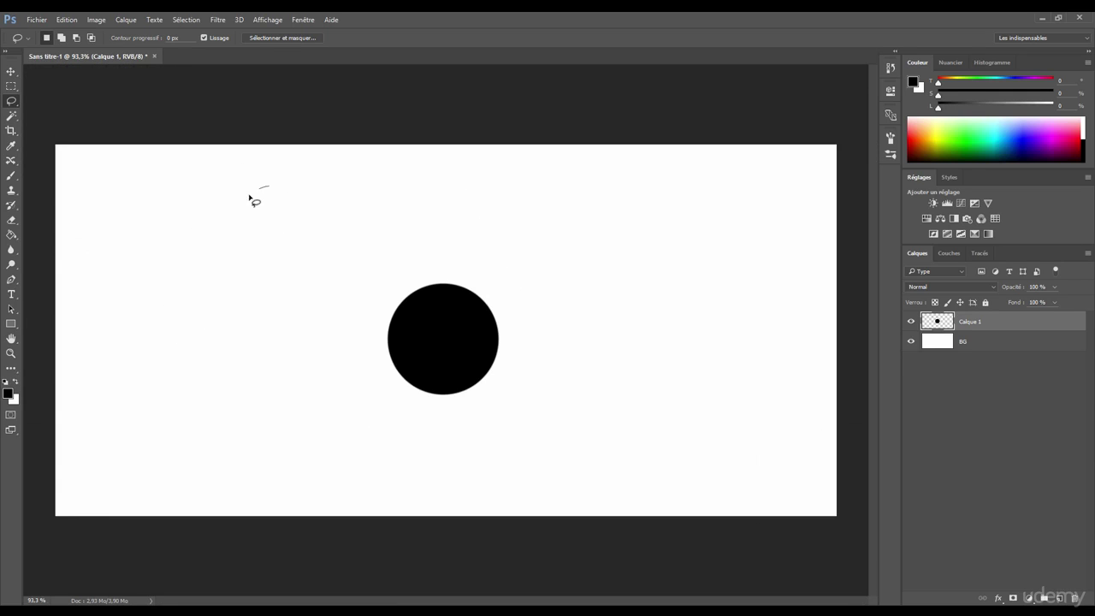
- Draw an irregular freehand Lasso selection that ends at its starting point, and deselect it
drag(297, 321, 412, 255)
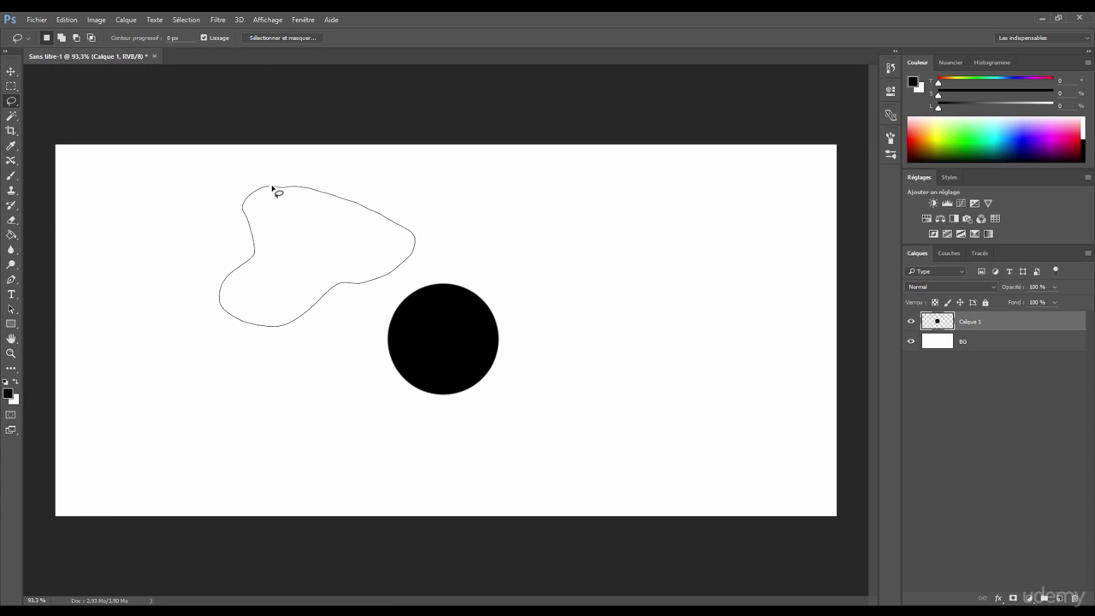
drag(270, 188, 271, 188)
click(283, 313)
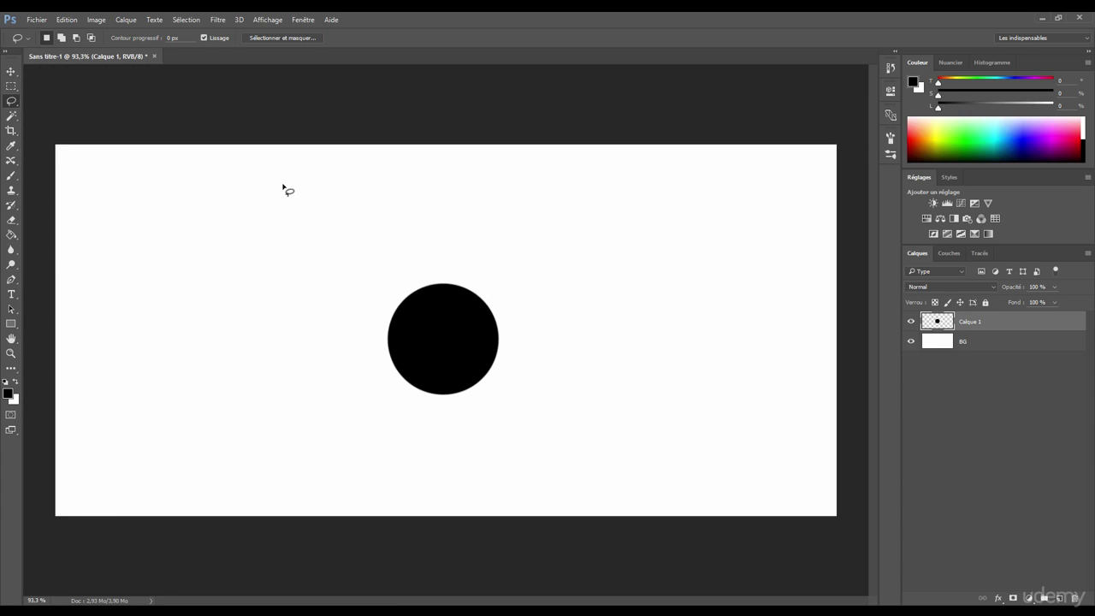
- Draw two wavy Lasso outlines that stop away from their starting points to close with a straight line, and deselect each
mouse_move(273, 252)
mouse_down()
mouse_move(355, 253)
mouse_move(395, 278)
mouse_move(483, 216)
mouse_move(552, 213)
mouse_up()
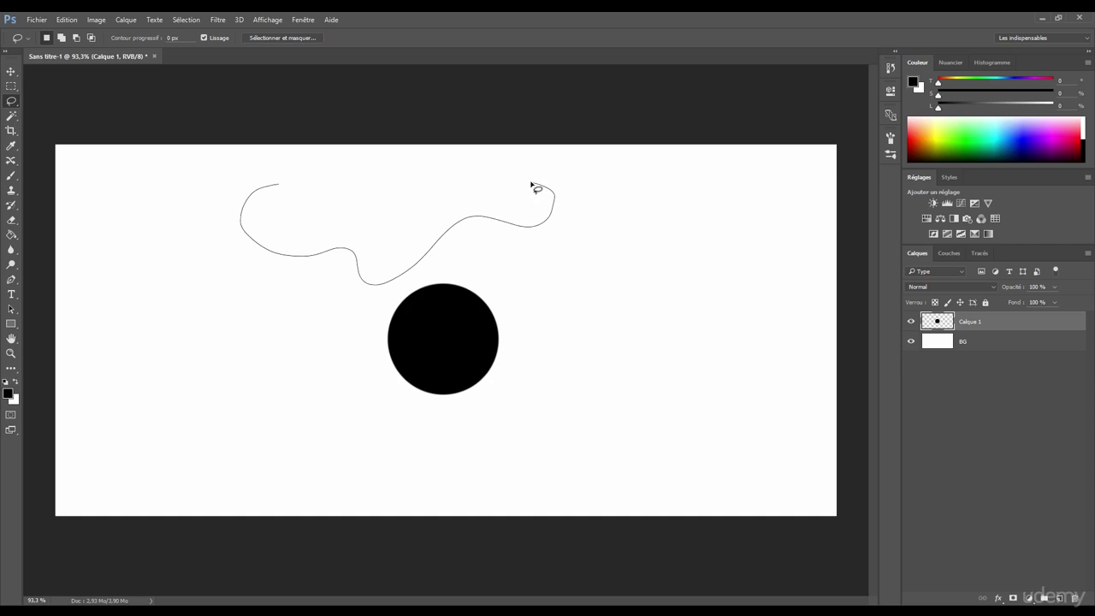
drag(491, 177, 492, 177)
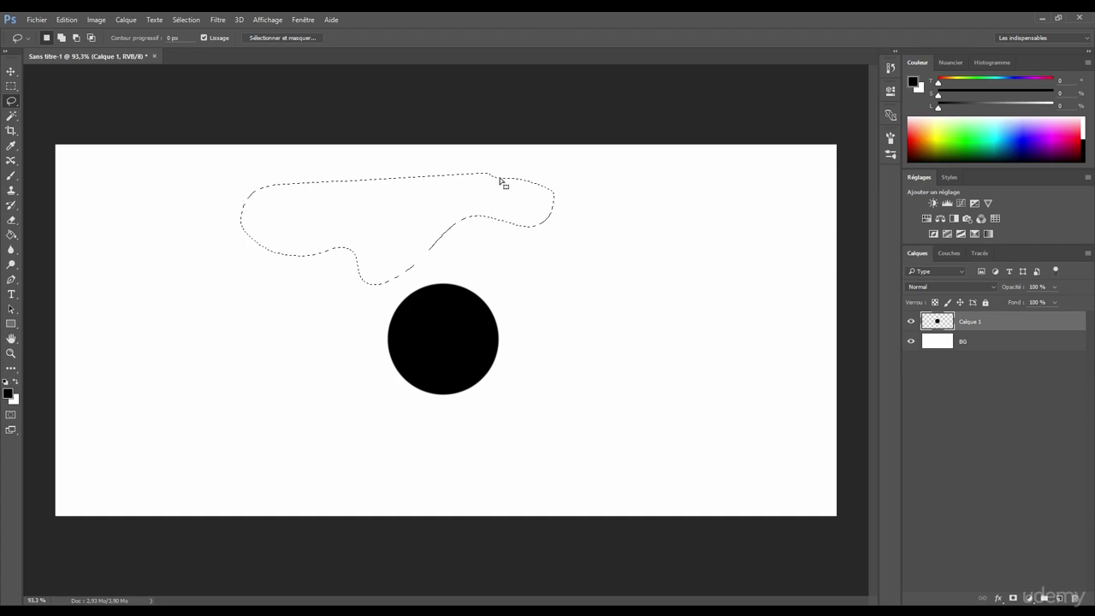
click(268, 333)
mouse_move(199, 211)
mouse_down()
mouse_move(253, 252)
mouse_move(273, 316)
mouse_move(341, 247)
mouse_move(473, 235)
mouse_up()
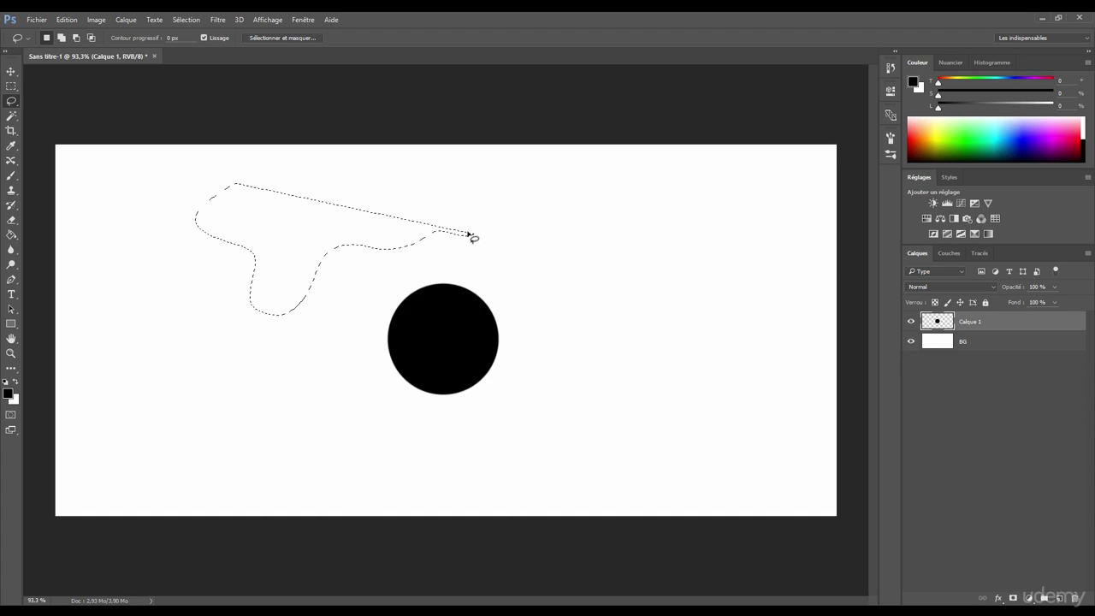
click(351, 242)
- Draw a straight-sided selection across the canvas around the circle with the Polygonal Lasso, and deselect it
click(20, 102)
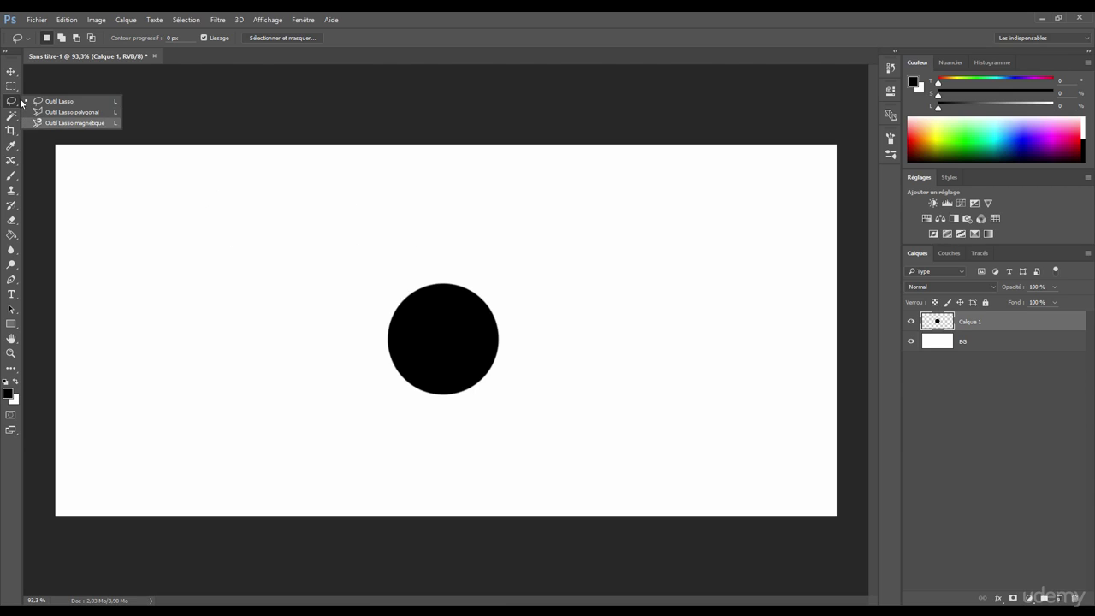
click(72, 112)
click(200, 203)
click(345, 206)
click(441, 265)
click(534, 231)
click(581, 295)
click(574, 359)
click(301, 390)
click(128, 331)
double_click(132, 303)
key(ctrl+d)
- Switch back to the freehand Lasso and start a selection outline with a wavy line above the circle
right_click(13, 102)
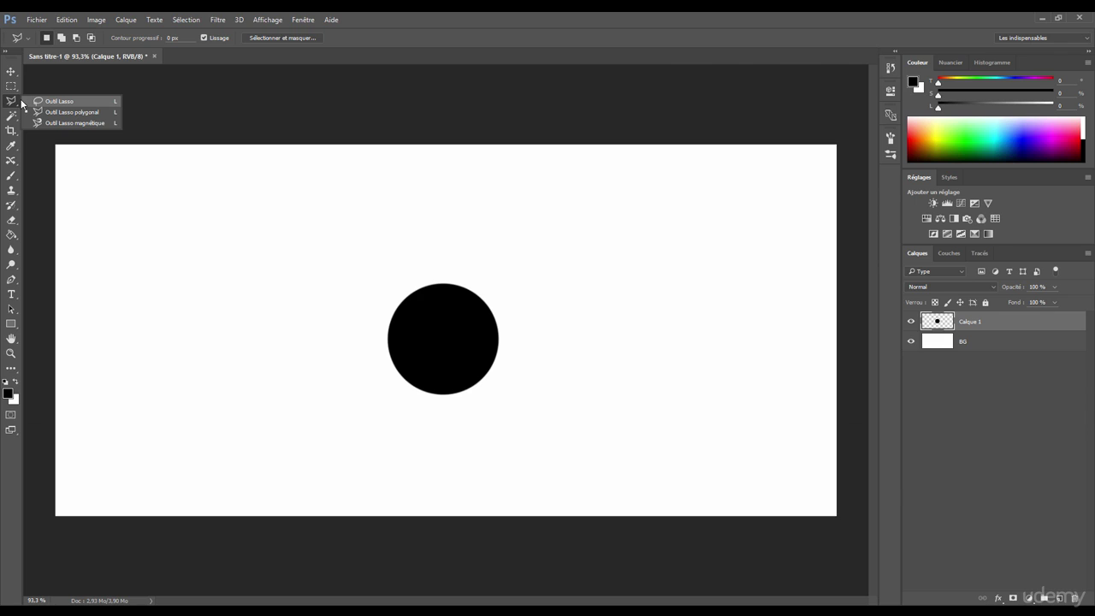
click(85, 105)
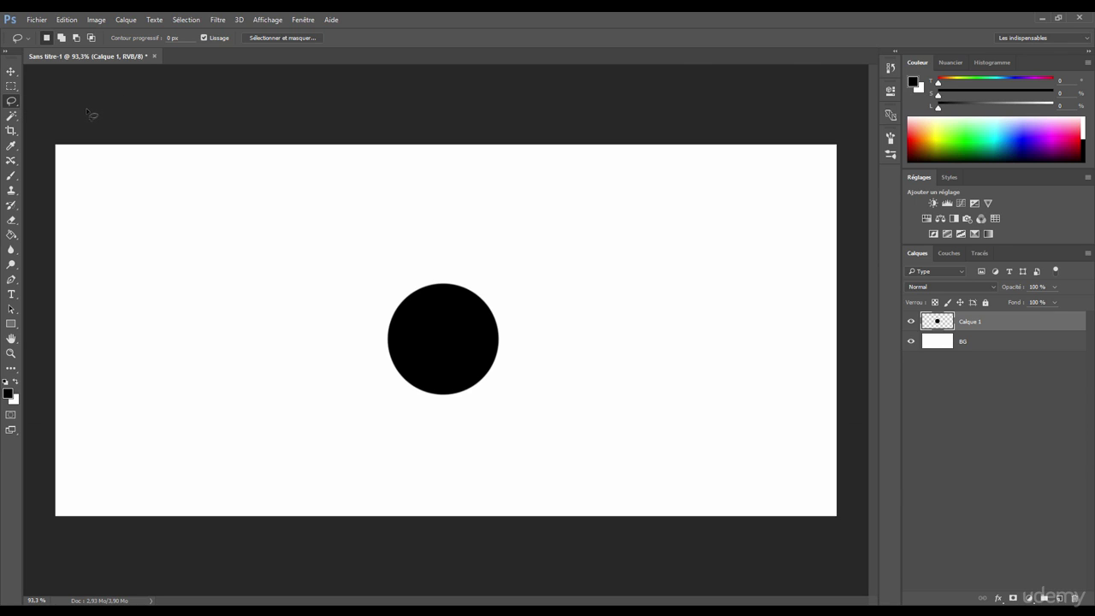
right_click(13, 103)
click(53, 106)
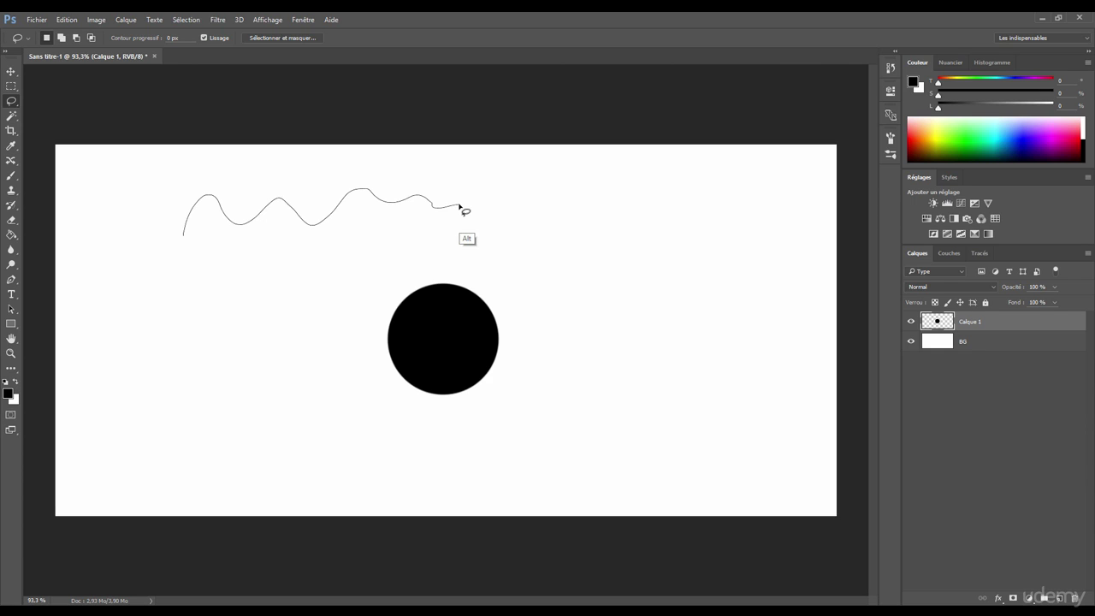
drag(461, 207, 456, 206)
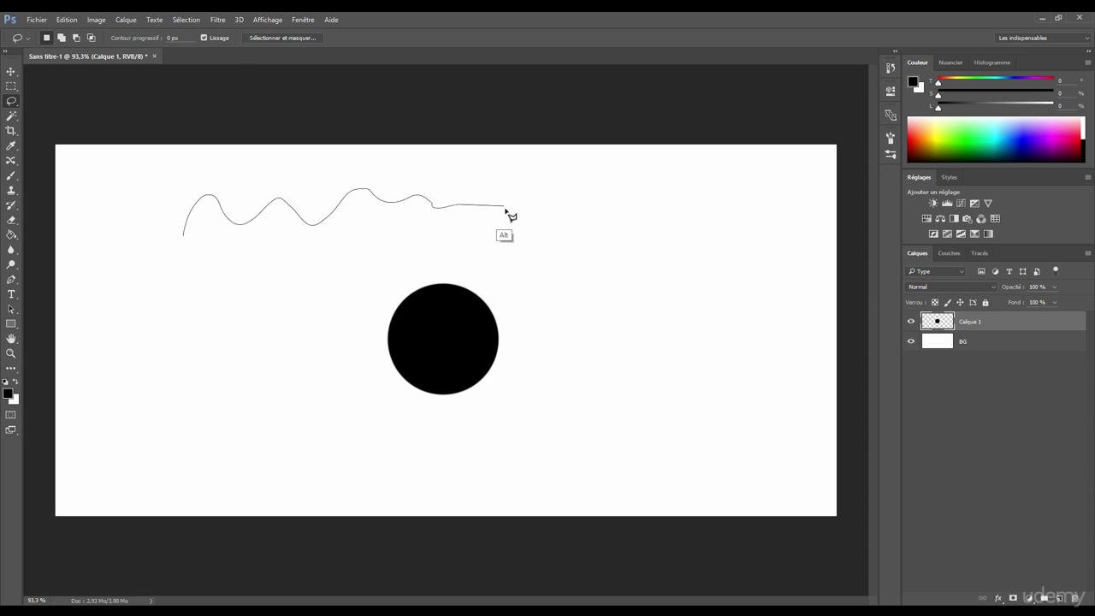
- Continue the Lasso outline with straight polygonal segments around the right side of the circle and below it
click(556, 173)
click(610, 187)
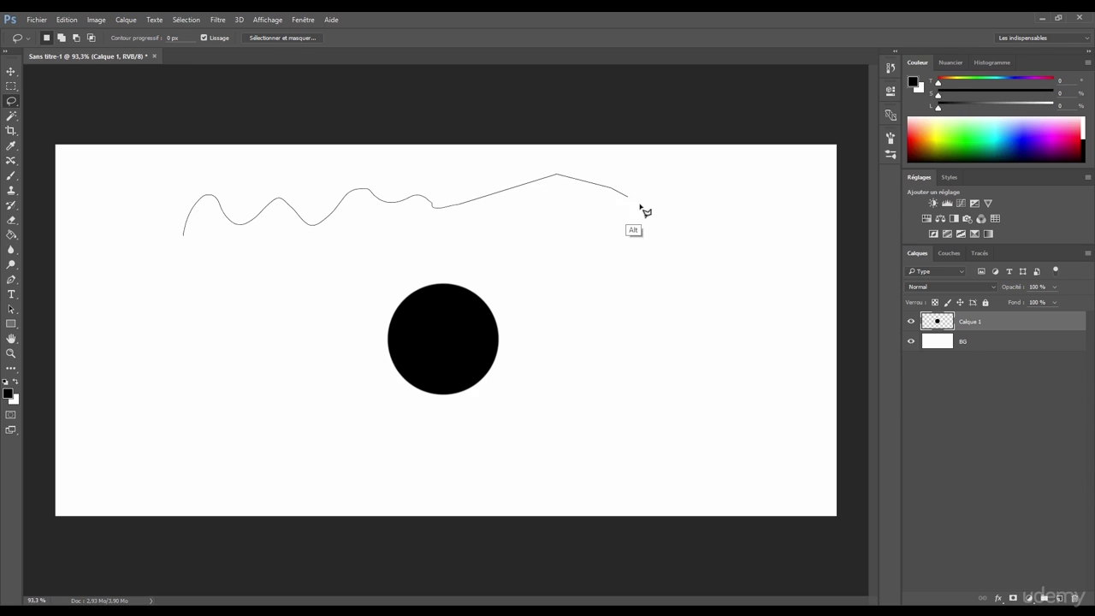
click(666, 224)
click(669, 268)
click(641, 327)
click(582, 340)
click(638, 395)
click(635, 451)
click(586, 470)
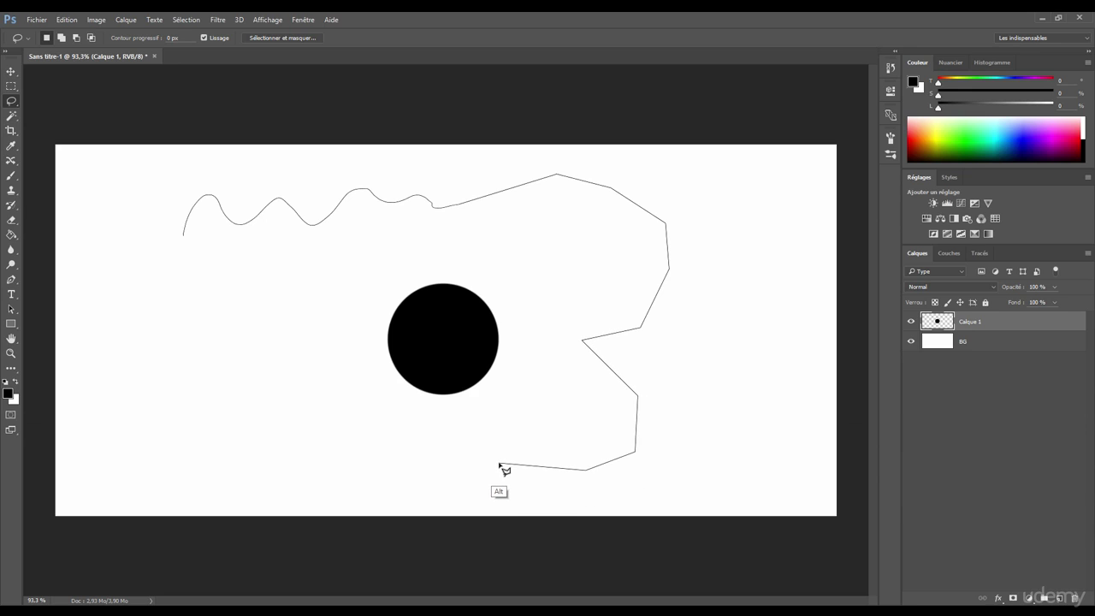
- Continue the outline freehand below and left of the circle, and close it with straight segments near the canvas's upper-left corner
mouse_move(501, 465)
mouse_down()
mouse_move(455, 430)
mouse_move(410, 469)
mouse_move(380, 440)
mouse_move(338, 466)
mouse_move(316, 459)
mouse_move(316, 440)
mouse_move(264, 445)
mouse_move(251, 420)
mouse_move(270, 394)
mouse_move(255, 373)
mouse_move(227, 374)
mouse_move(215, 352)
mouse_move(284, 306)
mouse_move(204, 297)
mouse_move(181, 264)
mouse_move(181, 241)
mouse_move(145, 237)
mouse_up()
click(80, 212)
click(85, 174)
click(122, 167)
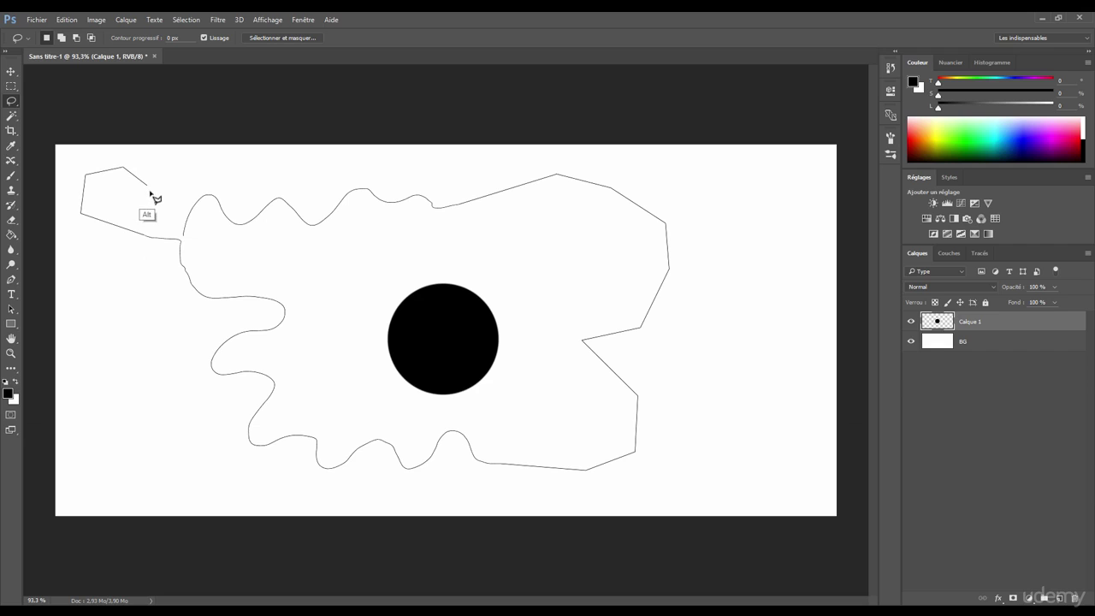
click(180, 228)
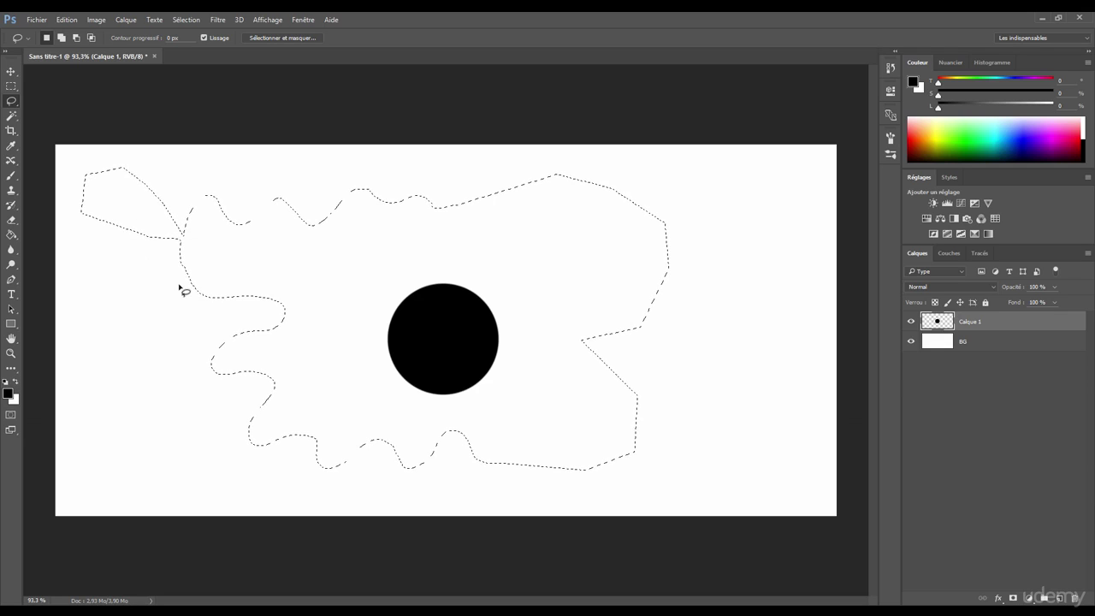
- Delete the circle enclosed by the selection and deselect
key(Delete)
key(ctrl+d)
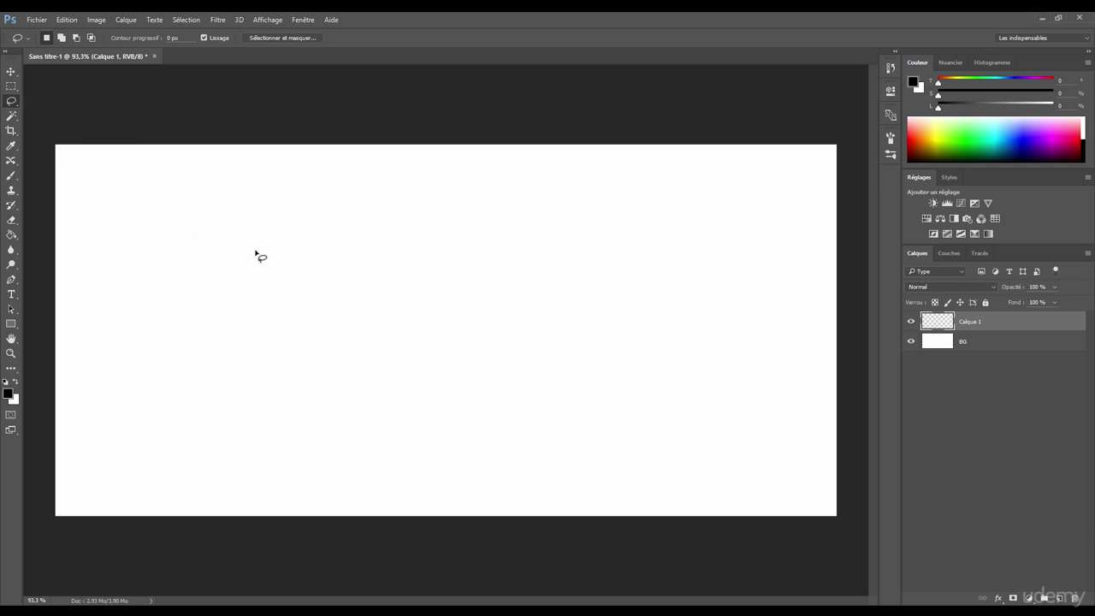
key(ctrl+minus)
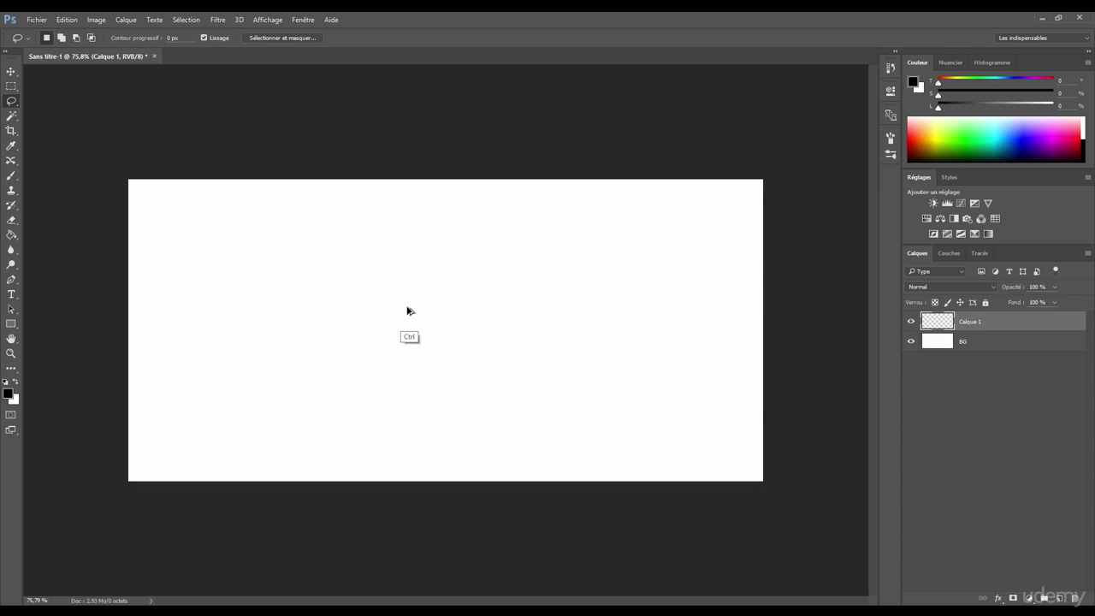
- Undo the deletion of the circle and clear the selection
key(ctrl+alt+z)
key(ctrl+alt+z)
key(ctrl+d)
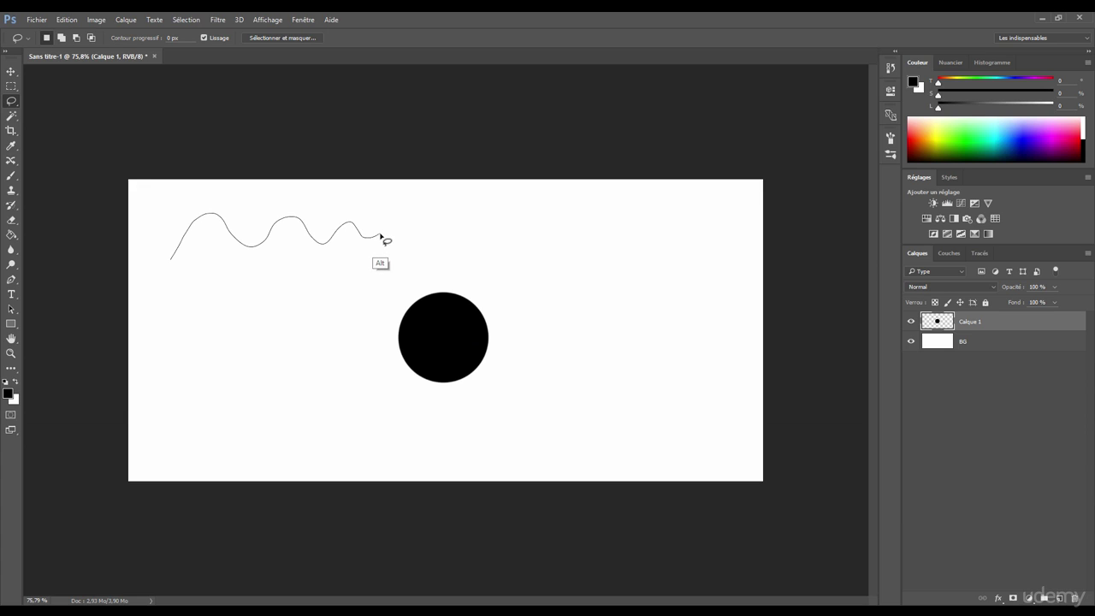
- Draw another Lasso selection combining freehand curves and straight polygonal segments around the upper and left canvas area, and deselect it
click(457, 215)
click(495, 227)
click(561, 263)
click(554, 295)
mouse_move(419, 264)
mouse_down()
mouse_move(384, 312)
mouse_move(343, 289)
mouse_move(322, 315)
mouse_move(334, 373)
mouse_move(289, 387)
mouse_move(343, 427)
mouse_move(323, 446)
mouse_move(238, 386)
mouse_move(202, 394)
mouse_move(215, 328)
mouse_up()
click(236, 321)
click(215, 288)
click(175, 316)
mouse_move(152, 308)
mouse_down()
mouse_move(230, 253)
mouse_move(266, 280)
mouse_move(295, 261)
mouse_move(305, 324)
mouse_move(321, 280)
mouse_up()
mouse_move(308, 257)
mouse_down()
mouse_move(249, 249)
mouse_move(169, 281)
mouse_move(171, 261)
mouse_up()
click(571, 378)
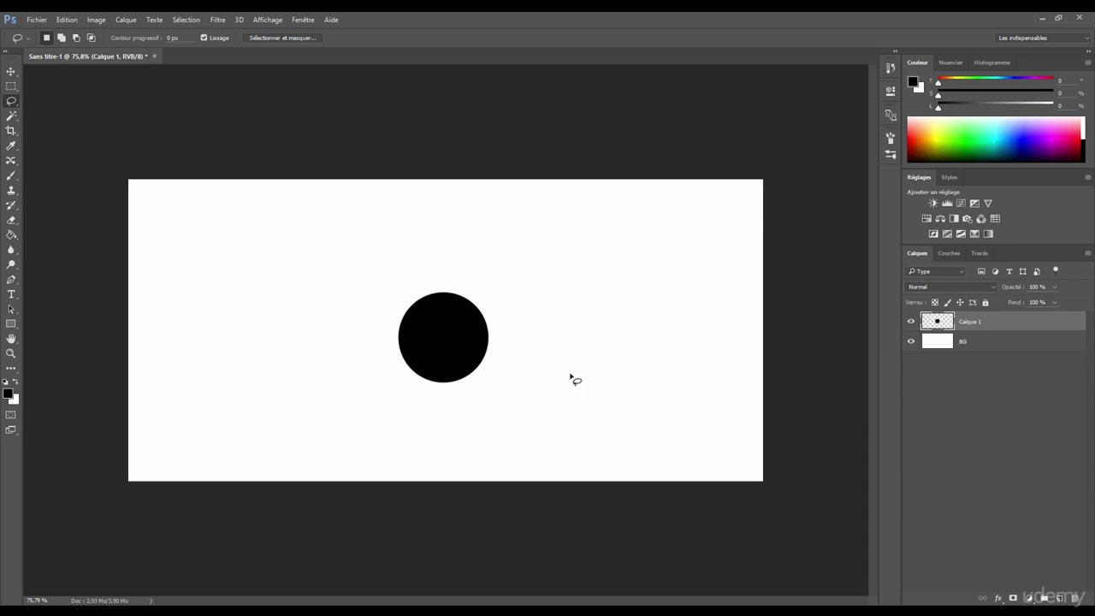
- Switch to the Magnetic Lasso tool with the circle's upper edge in close view
right_click(15, 106)
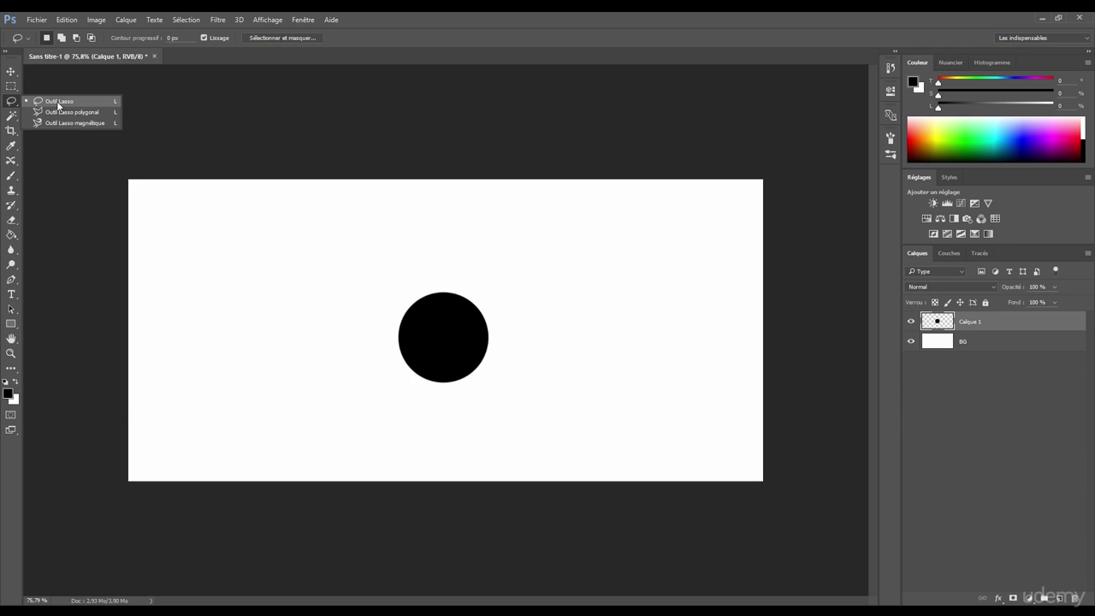
click(59, 104)
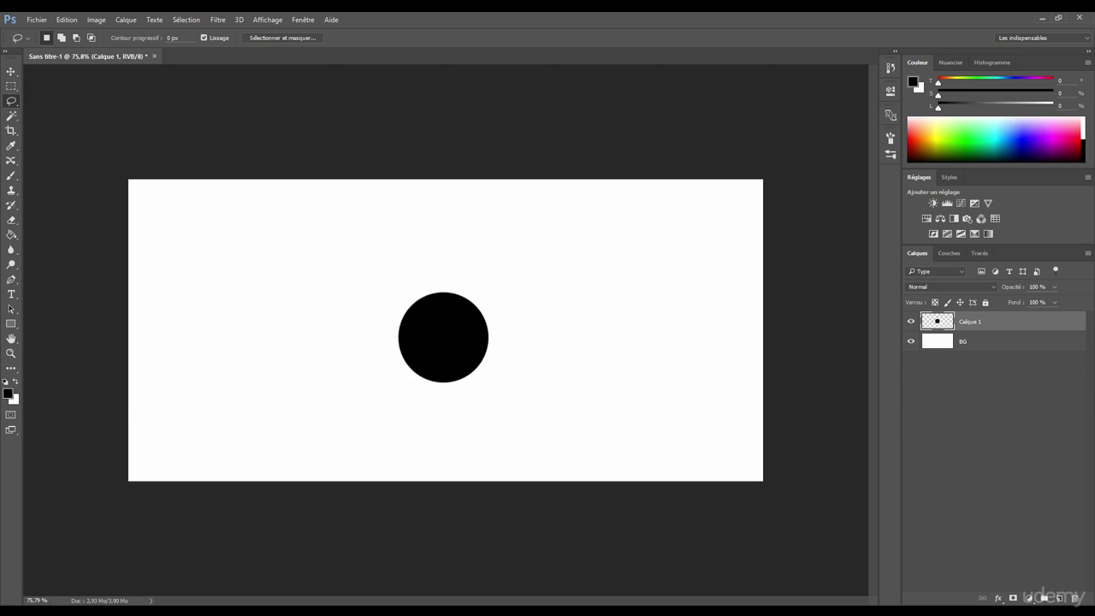
scroll(440, 299, up, 10)
right_click(13, 106)
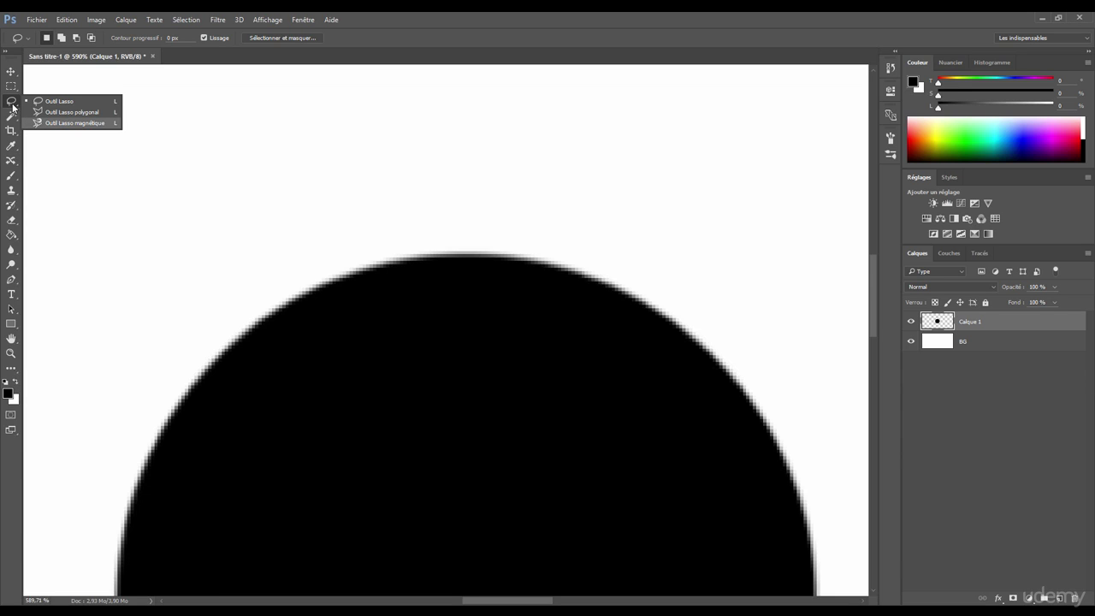
click(65, 125)
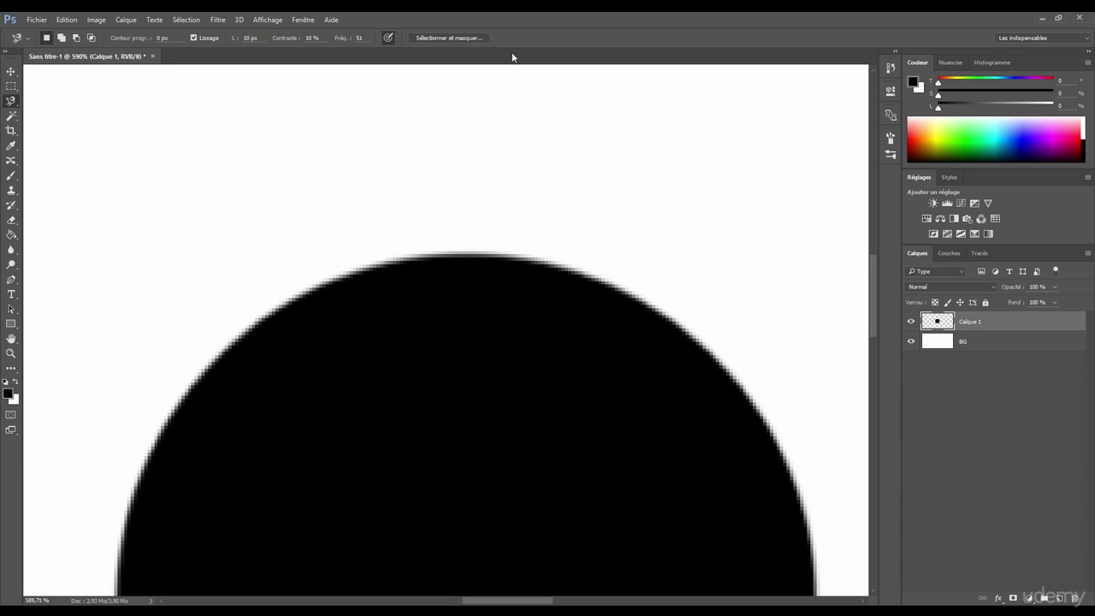
- Trace the circle's upper edge in close view with the Magnetic Lasso, close the selection and deselect it
scroll(345, 274, up, 4)
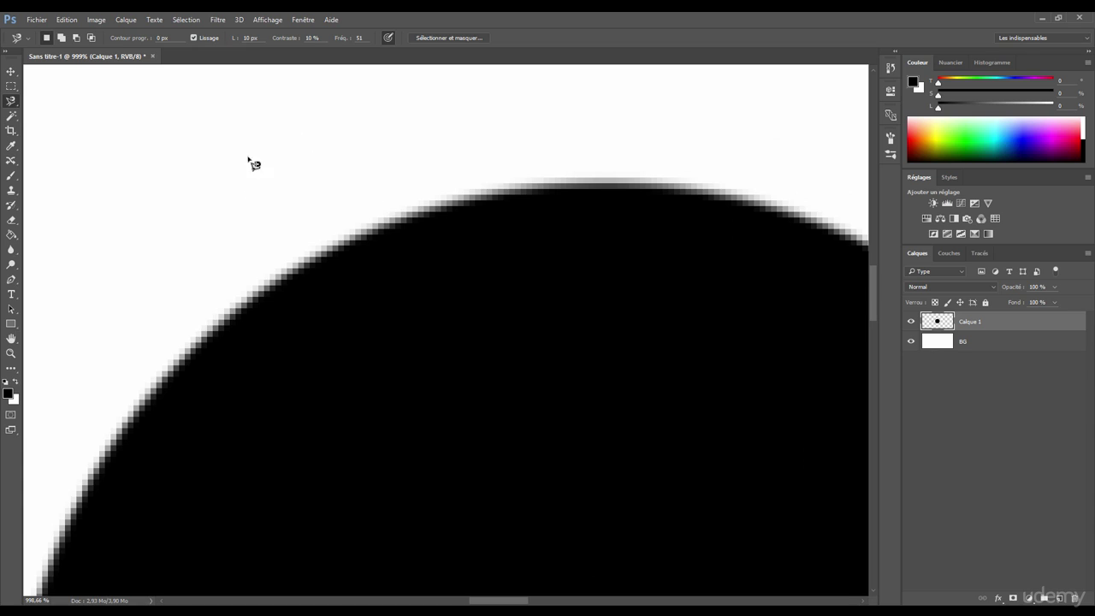
click(241, 293)
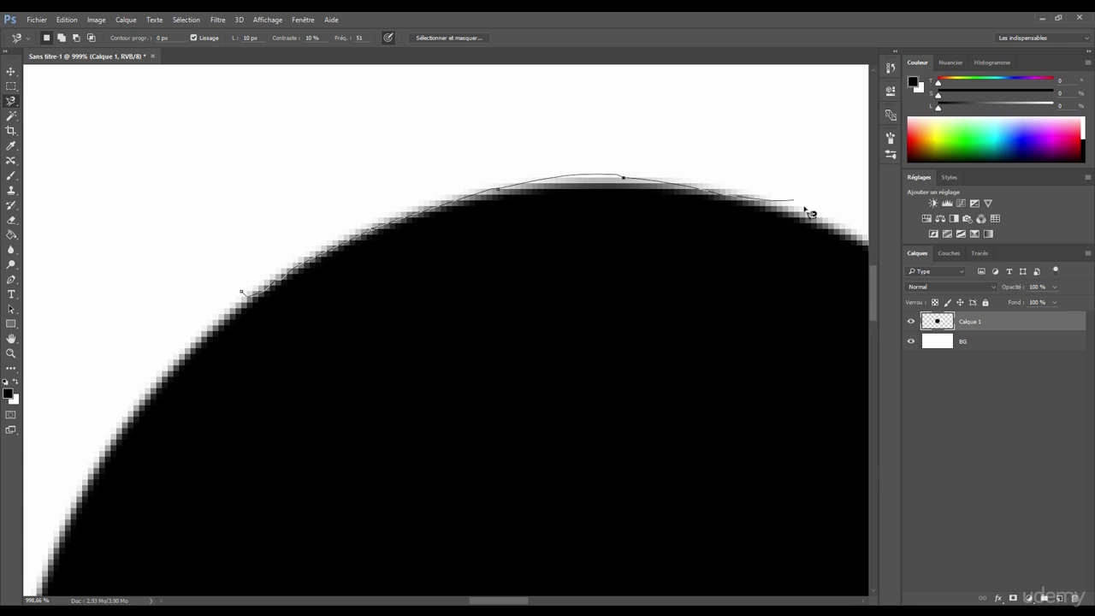
double_click(853, 248)
key(ctrl+d)
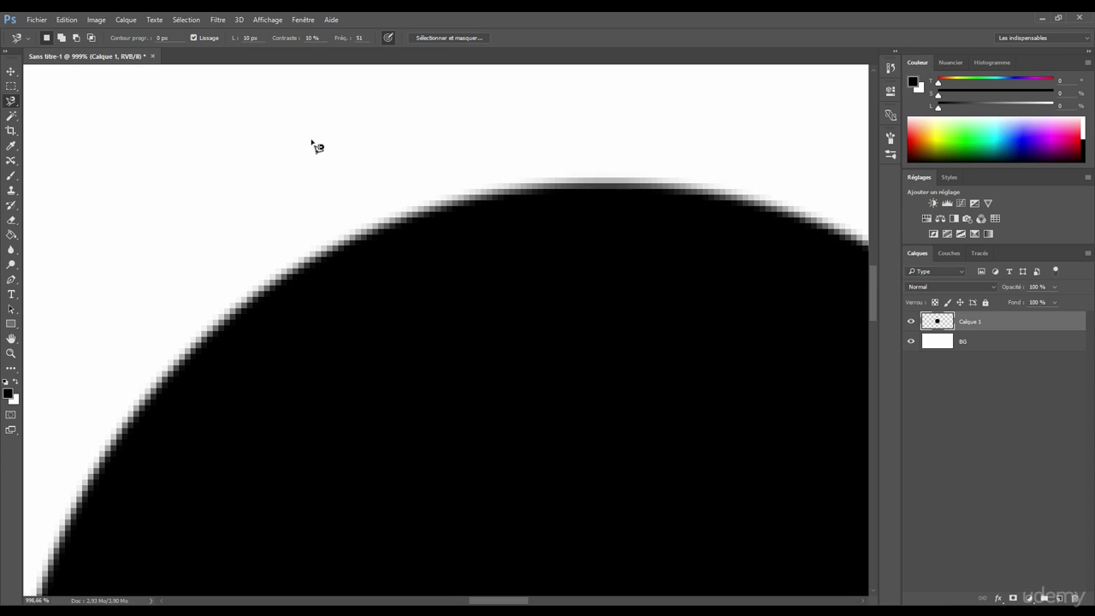
- Set the Magnetic Lasso contrast to 68% and frequency to 100, trace the circle's upper edge into a selection, and deselect it
drag(343, 149, 310, 161)
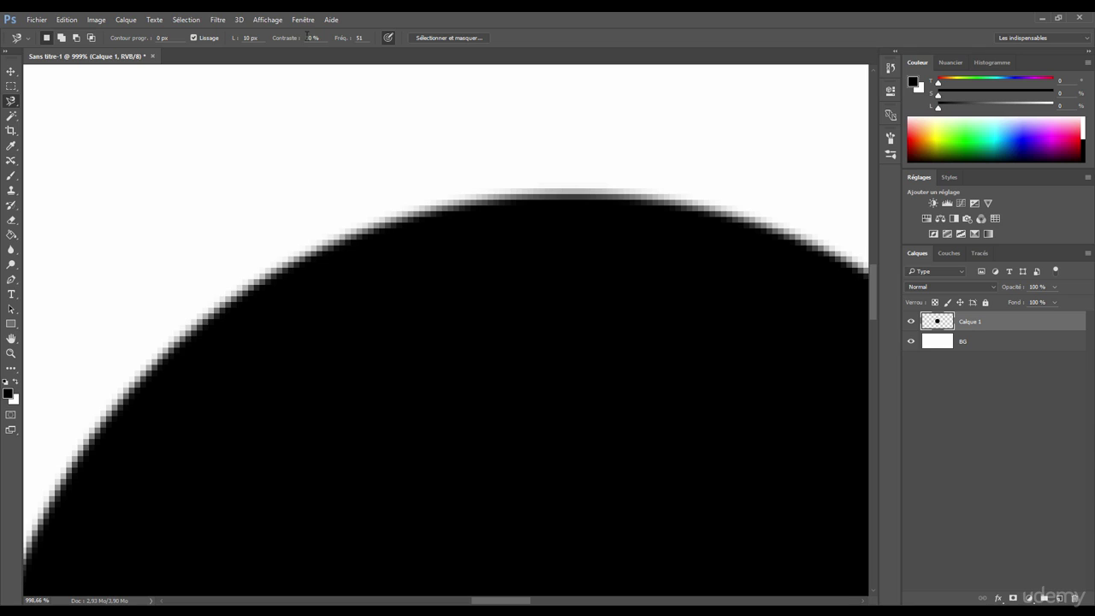
drag(340, 40, 285, 41)
key(Return)
click(175, 332)
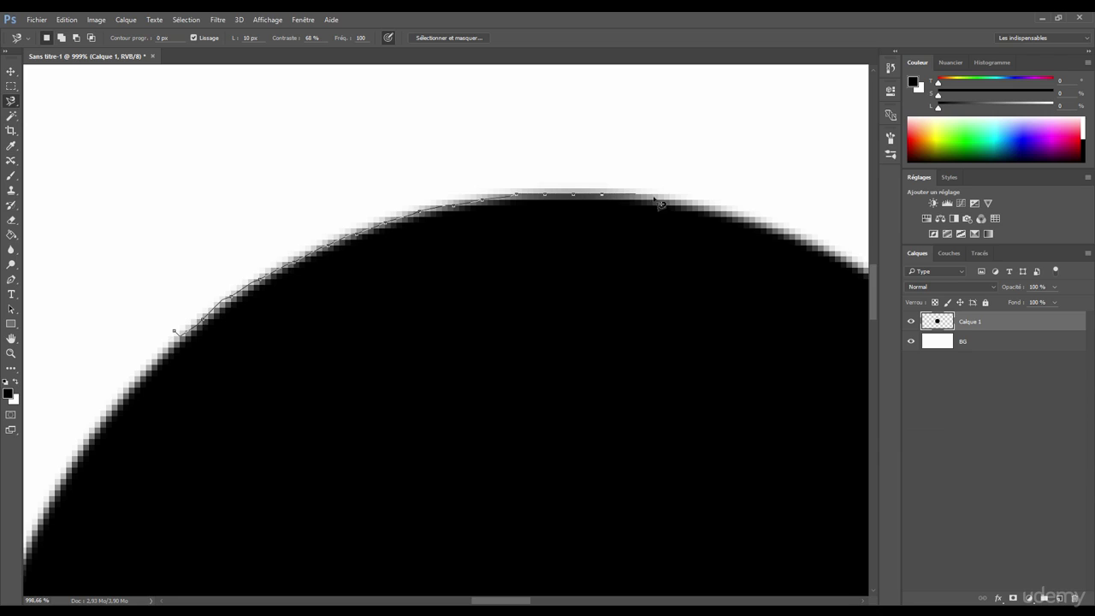
double_click(866, 278)
key(ctrl+d)
- Set the Magnetic Lasso frequency to 0, trace a selection over the top of the circle, and deselect it
drag(502, 303, 215, 247)
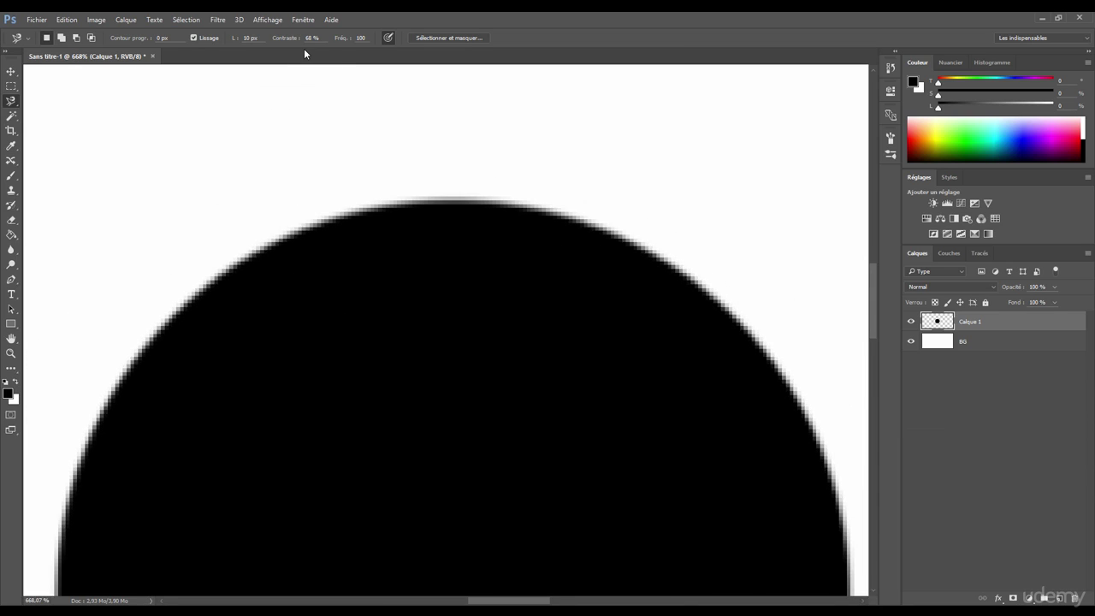
click(185, 299)
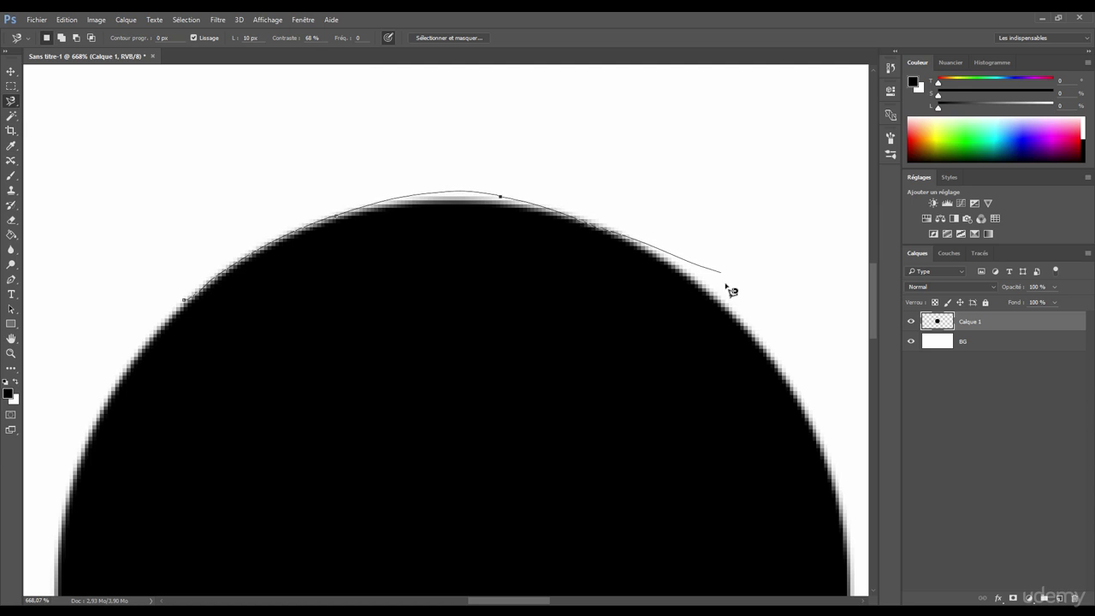
double_click(774, 361)
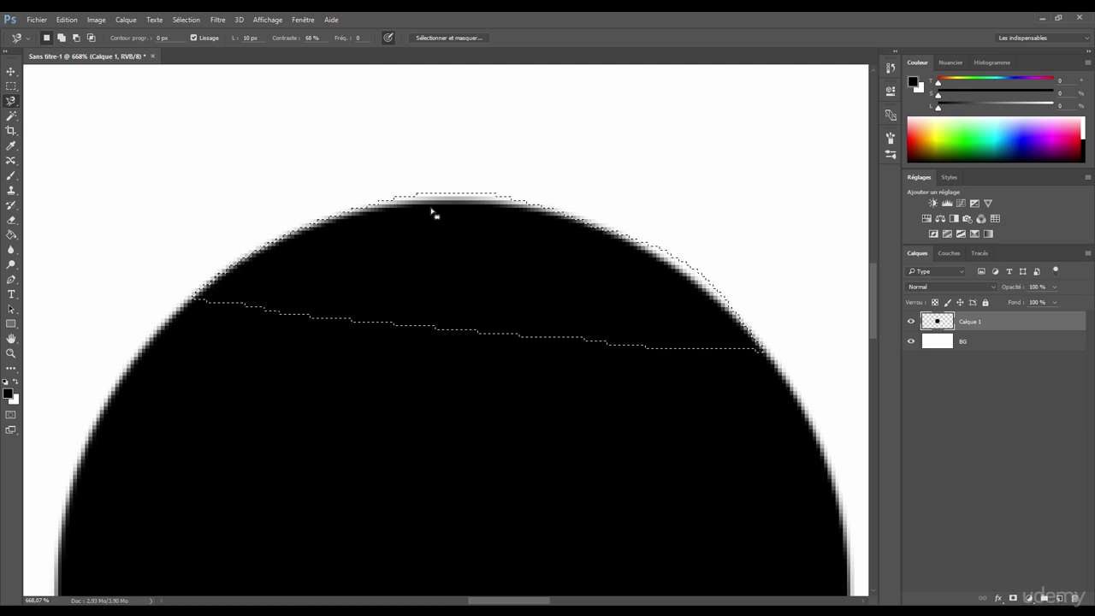
key(ctrl)
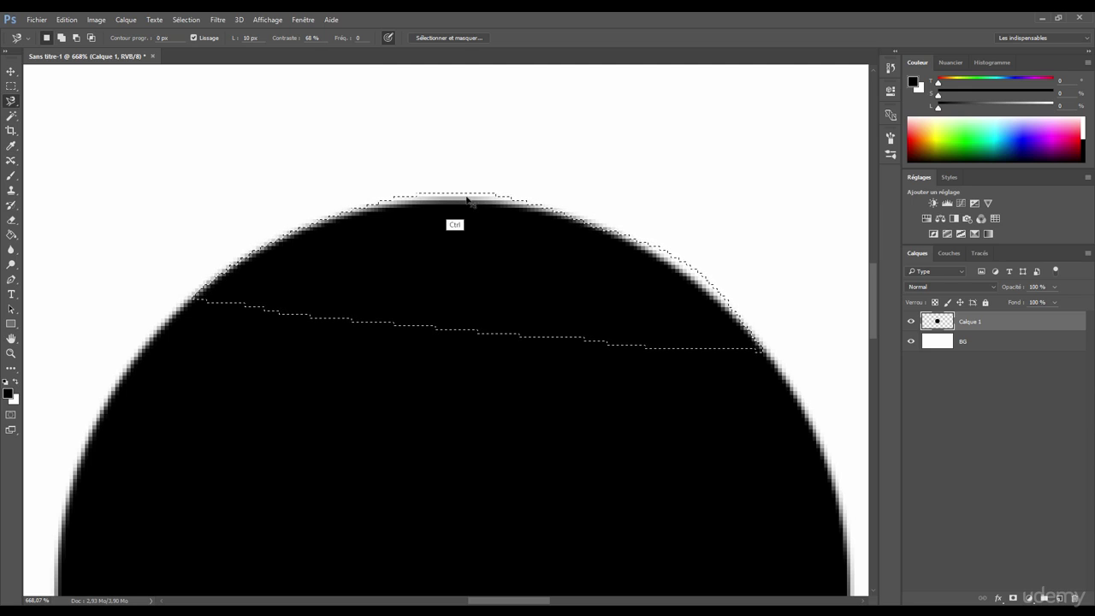
key(ctrl+d)
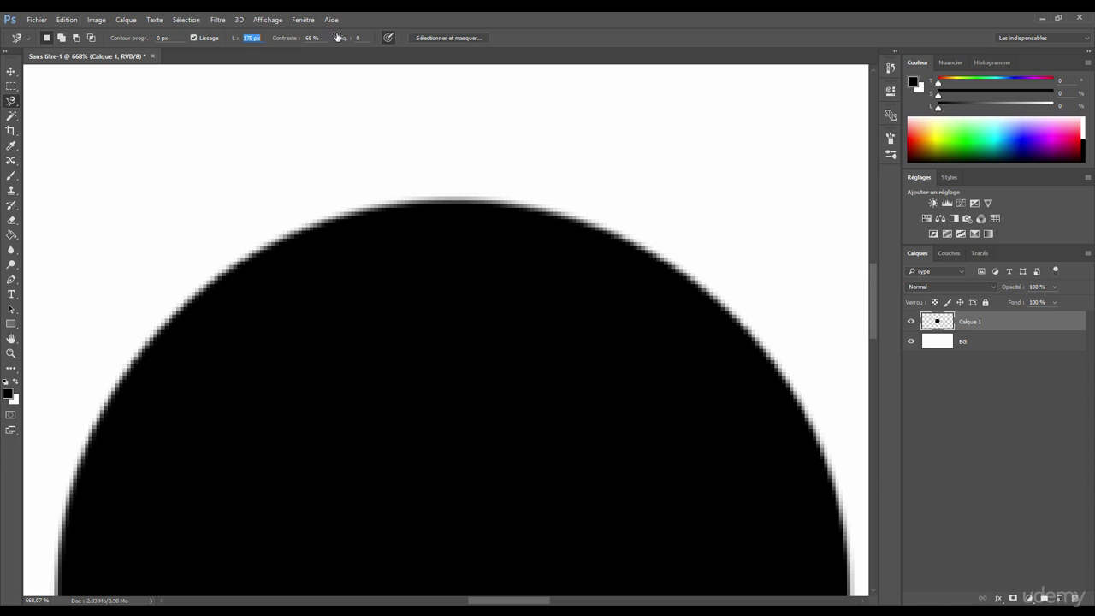
- Set the Magnetic Lasso width to 256 px and frequency to 100, trace a selection around the circle's upper-right edge, and deselect it
key(Return)
click(229, 234)
click(424, 184)
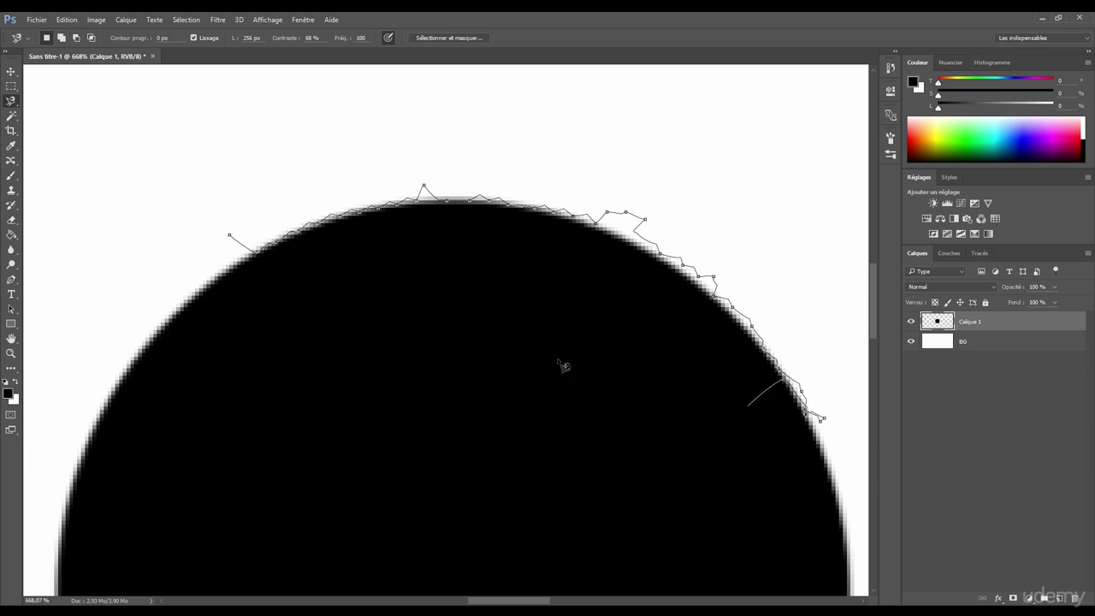
double_click(464, 374)
key(ctrl+d)
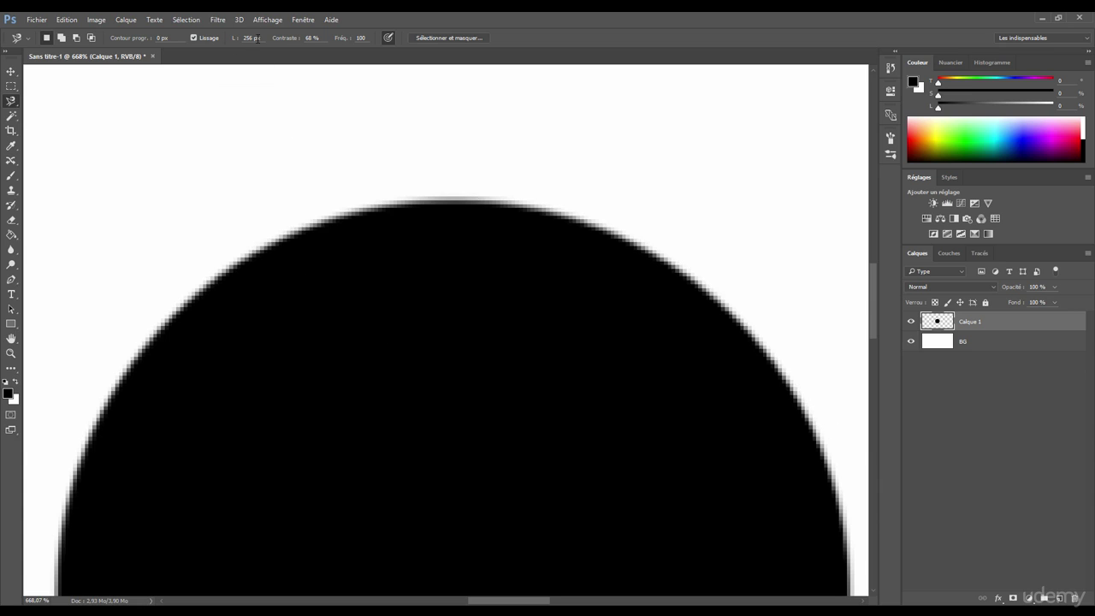
- Set the Magnetic Lasso width to 1 px, trace an arc slightly outside the circle's upper edge, close the selection and deselect it
text(1)
key(Return)
click(202, 224)
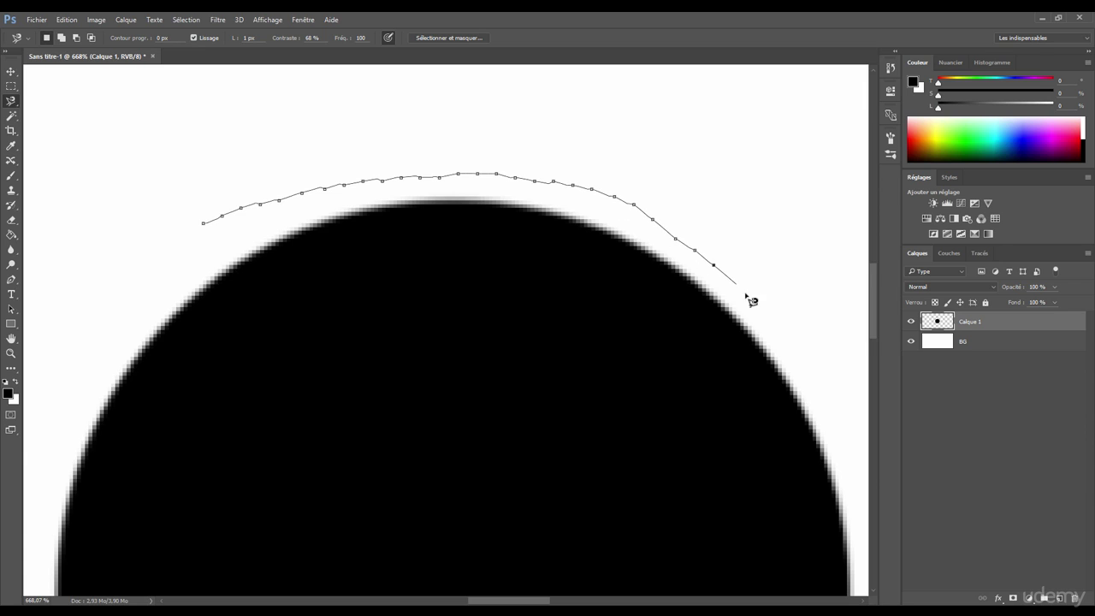
double_click(782, 371)
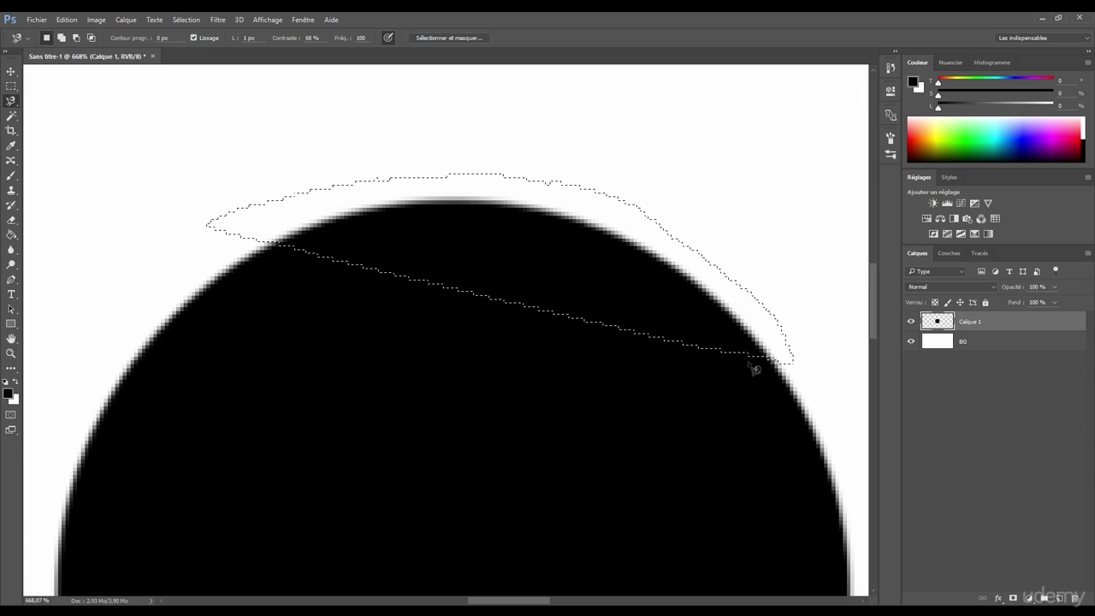
key(ctrl+d)
- Begin a Magnetic Lasso trace directly on the circle's upper-left edge, cancel it, and switch to the standard Lasso tool
click(215, 275)
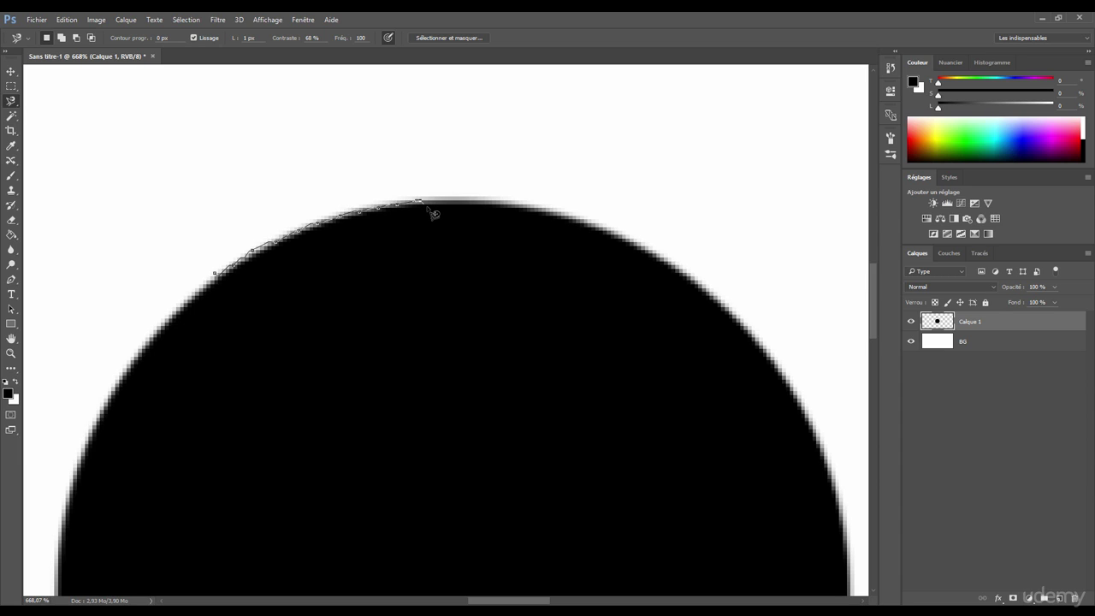
key(Escape)
right_click(11, 104)
click(57, 101)
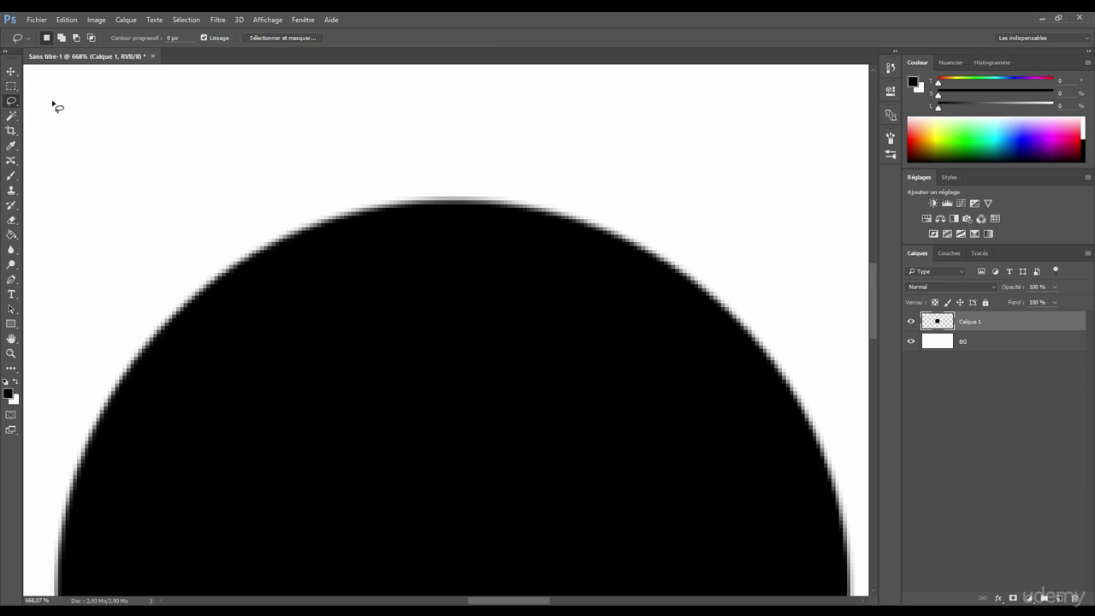